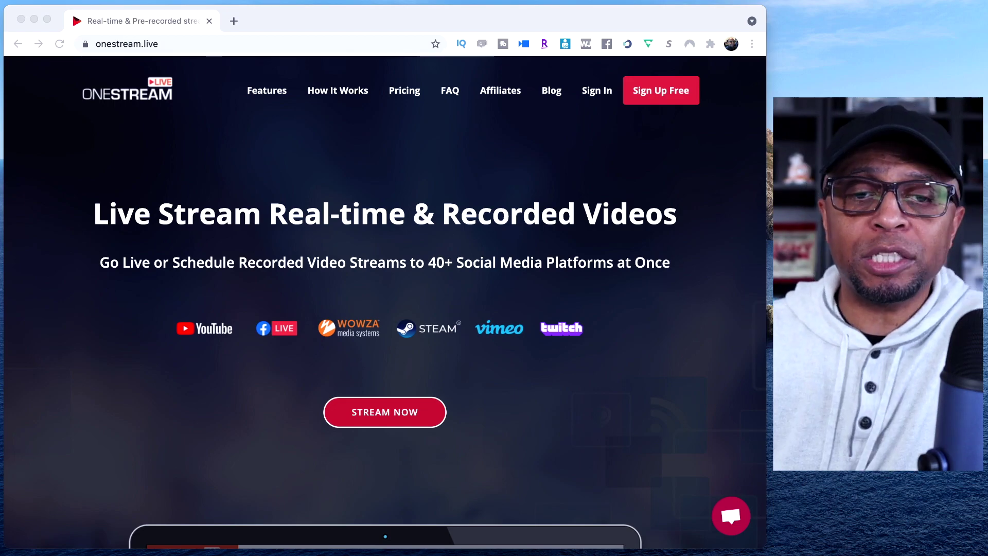
# Step: Highlight 'Recorded Videos' in the homepage headline and the 40+ social media platforms count
pyautogui.click(368, 210)
pyautogui.scroll(-3, 370, 211)
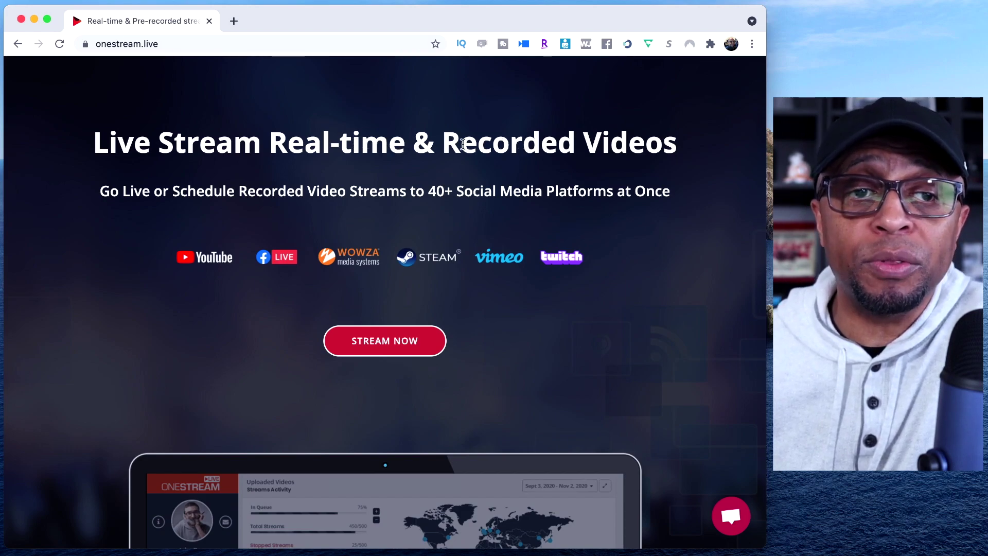
pyautogui.moveTo(442, 142); pyautogui.dragTo(700, 143)
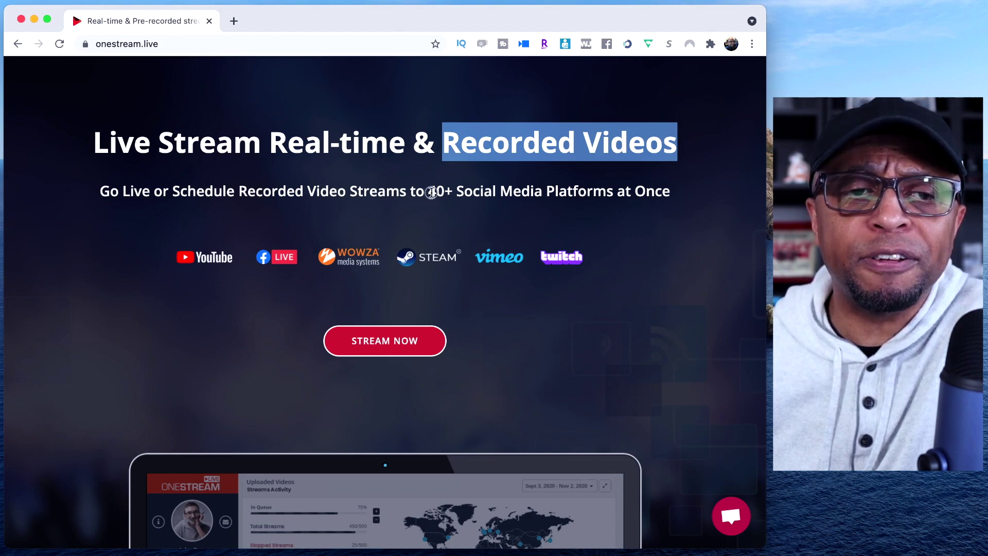
pyautogui.moveTo(428, 191); pyautogui.dragTo(523, 188)
pyautogui.scroll(-7, 522, 187)
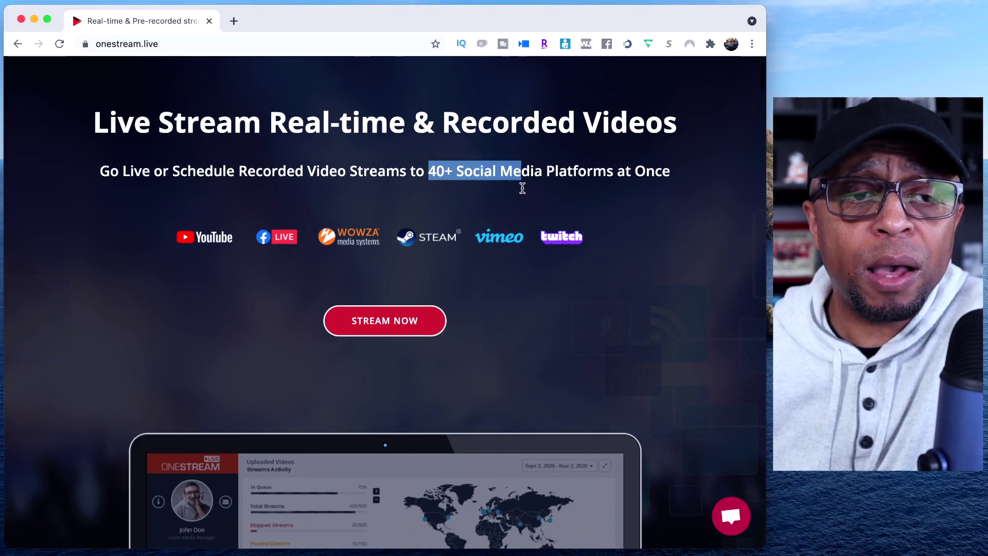
pyautogui.scroll(7, 522, 188)
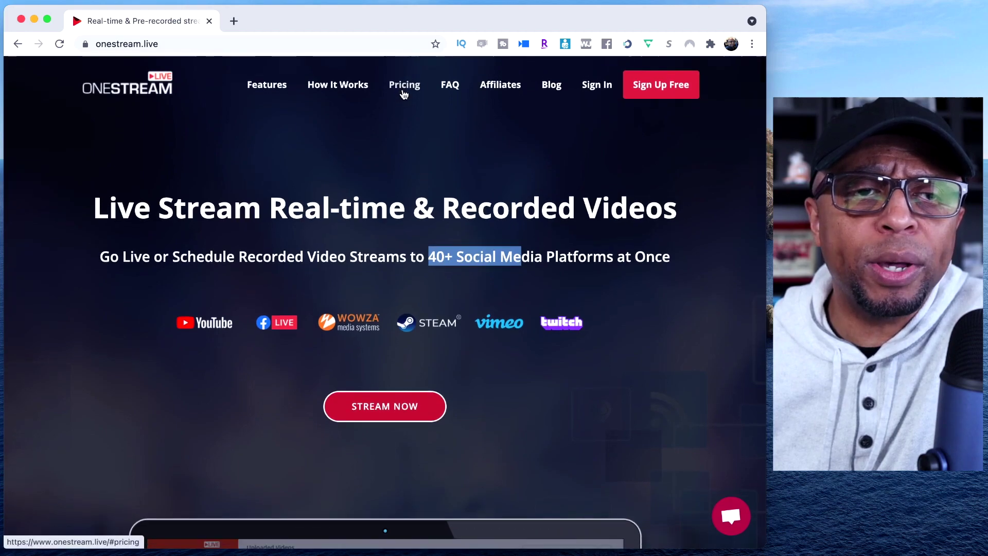
# Step: Go to Plans & Pricing and review the FREE, BASIC, STANDARD and PROFESSIONAL plan cards
pyautogui.click(403, 92)
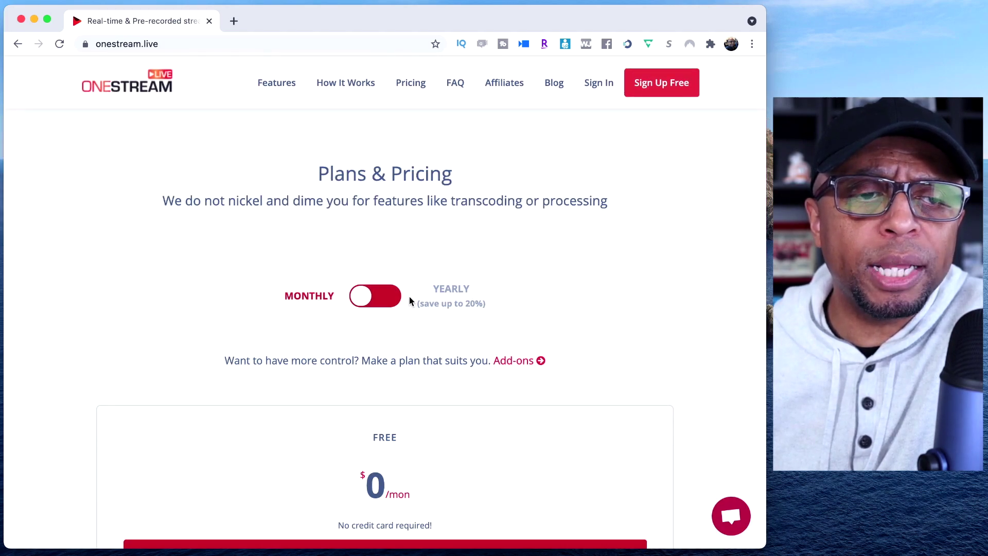
pyautogui.scroll(-3, 418, 312)
pyautogui.scroll(-2, 390, 255)
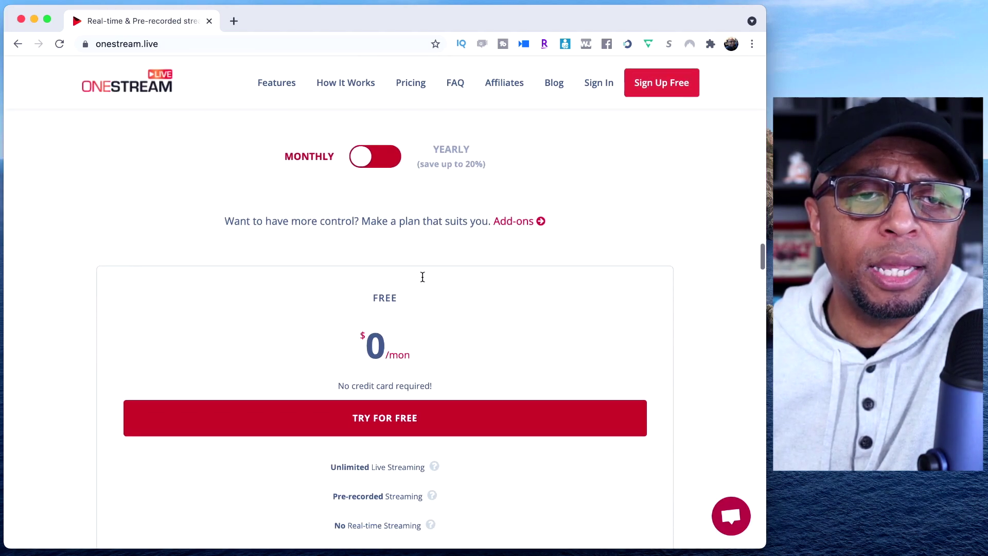
pyautogui.scroll(3, 422, 276)
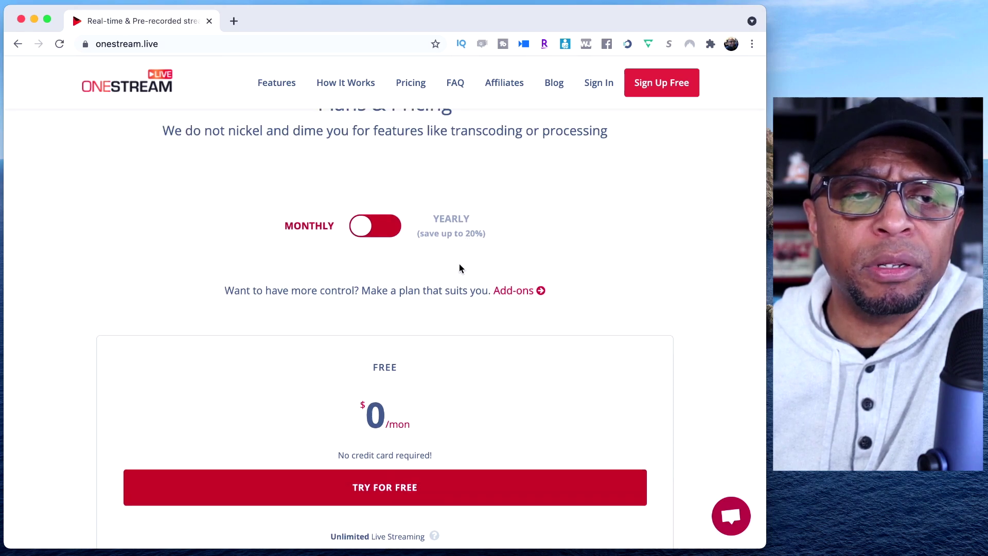
pyautogui.scroll(-5, 459, 265)
pyautogui.scroll(-12, 459, 267)
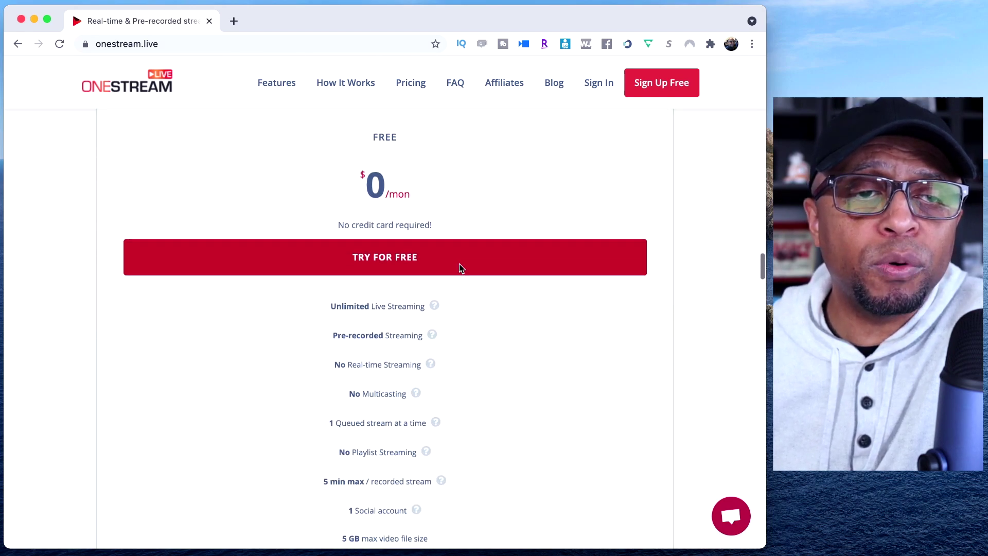
pyautogui.scroll(-2, 461, 269)
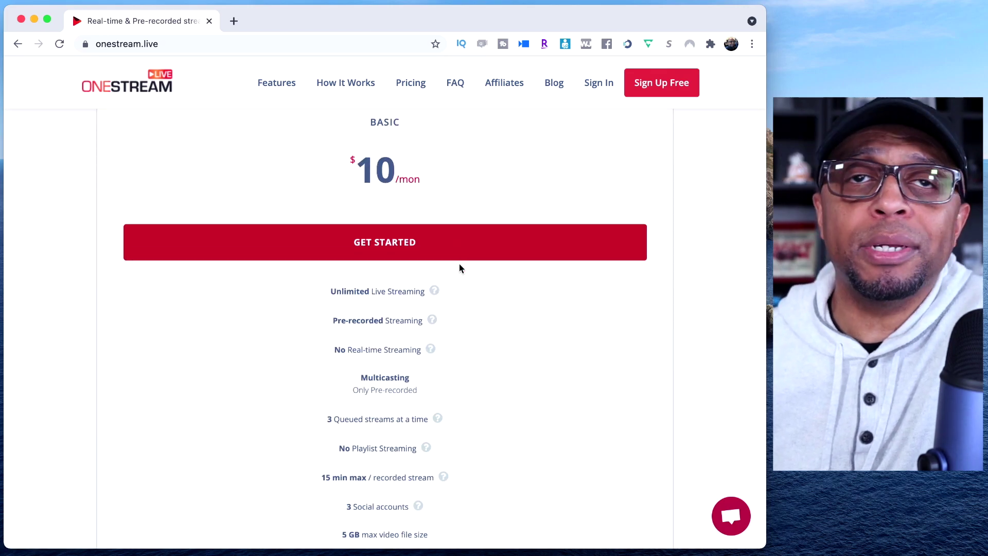
pyautogui.scroll(2, 459, 267)
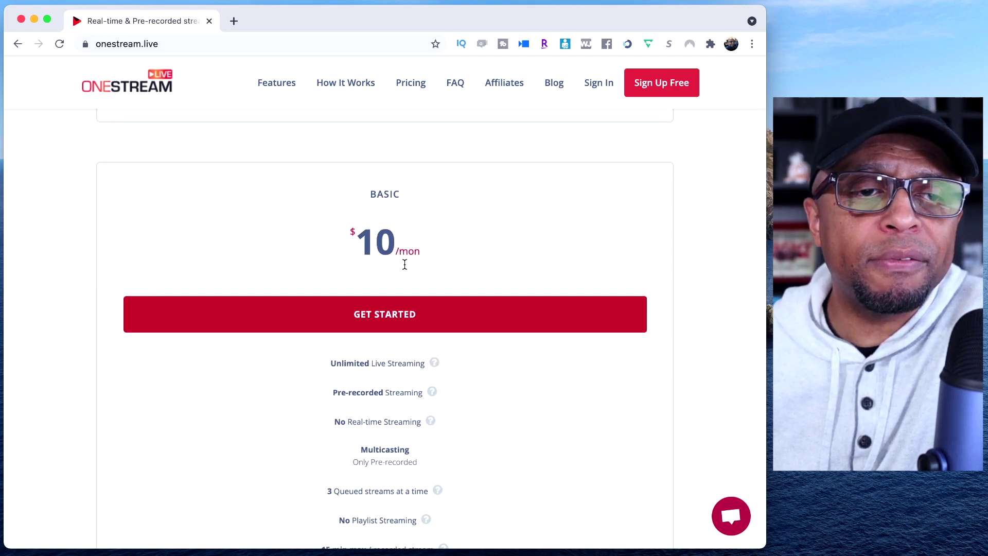
pyautogui.scroll(-10, 405, 263)
pyautogui.scroll(-7, 408, 268)
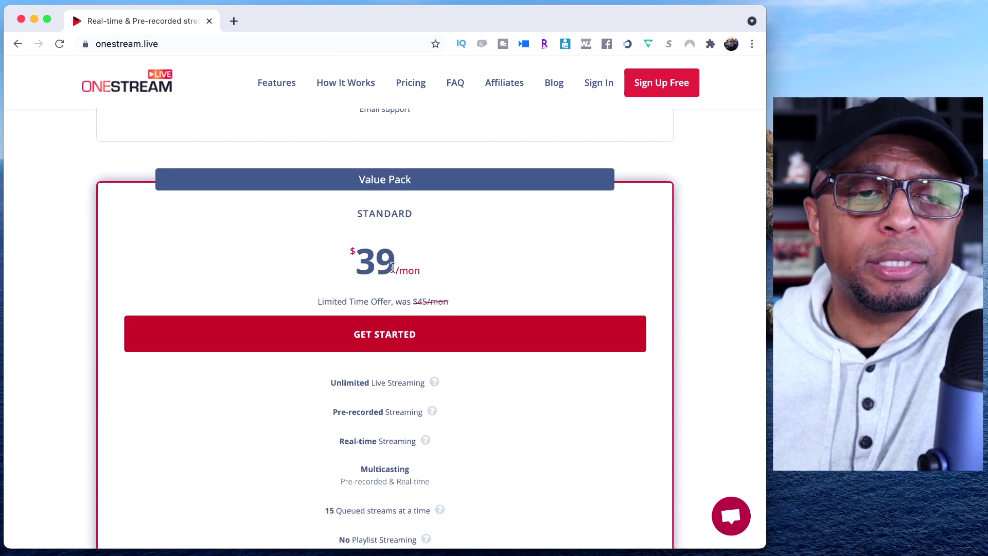
pyautogui.scroll(-7, 393, 268)
pyautogui.scroll(-12, 393, 267)
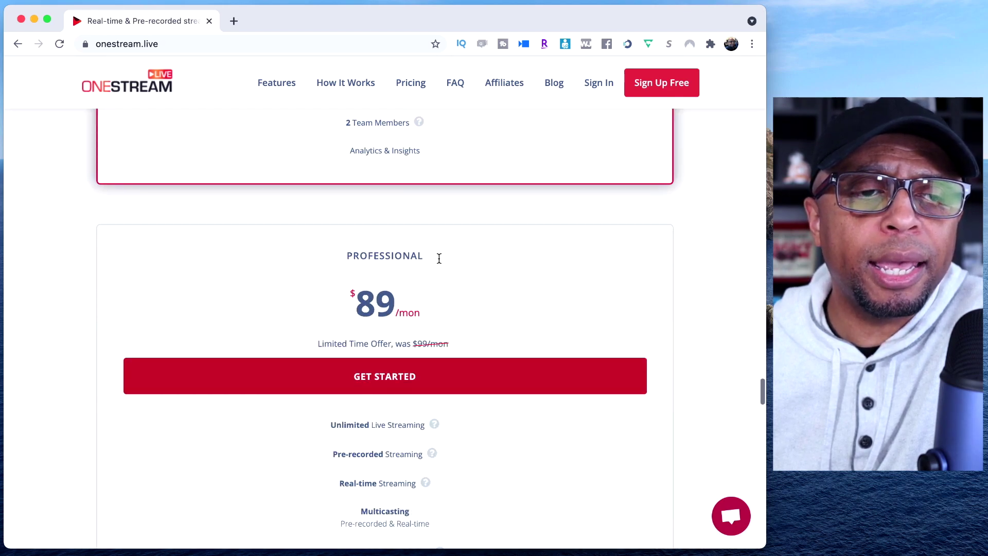
pyautogui.scroll(-3, 411, 309)
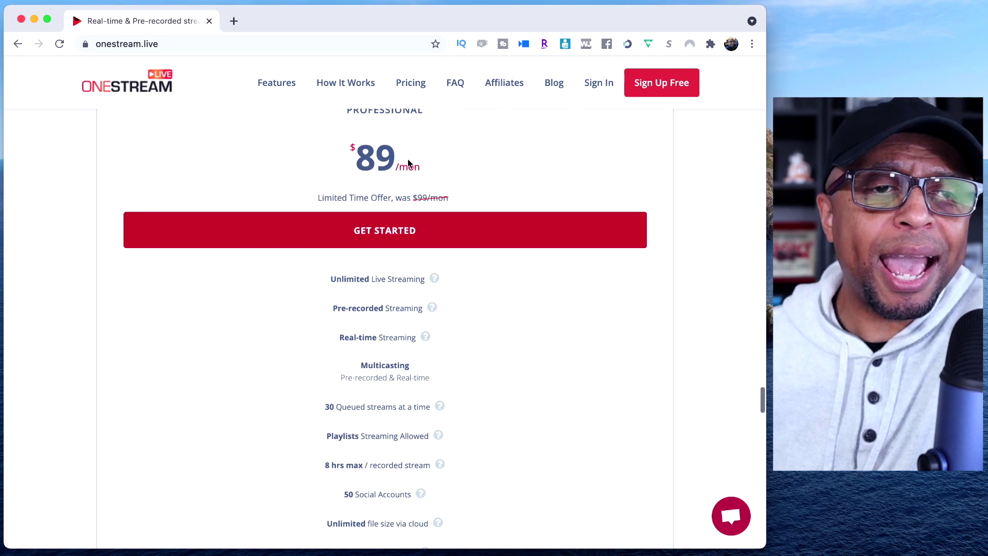
pyautogui.scroll(8, 441, 215)
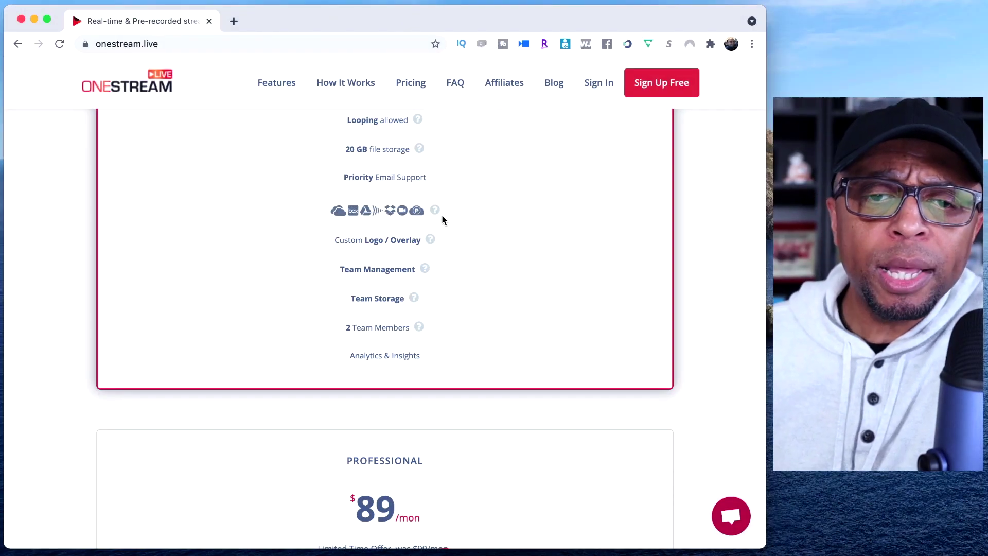
pyautogui.scroll(-15, 442, 216)
# Step: Return to the OneStream homepage and launch the streaming app with STREAM NOW
pyautogui.scroll(20, 441, 214)
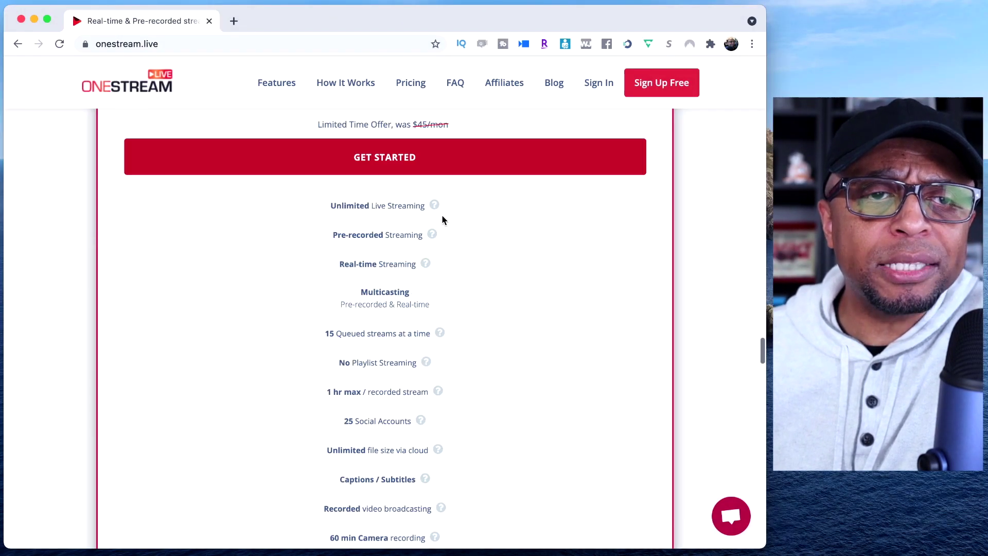
pyautogui.scroll(8, 383, 188)
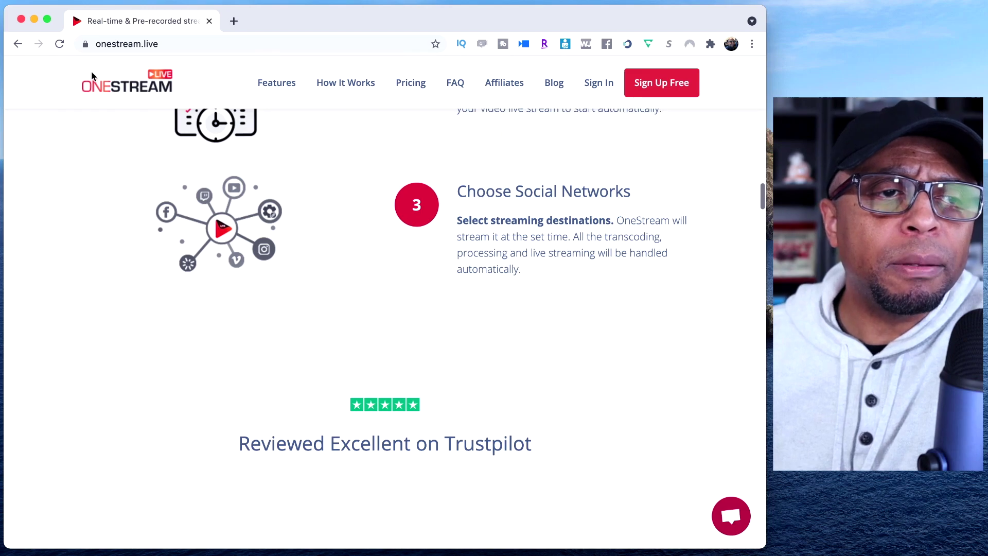
pyautogui.click(134, 88)
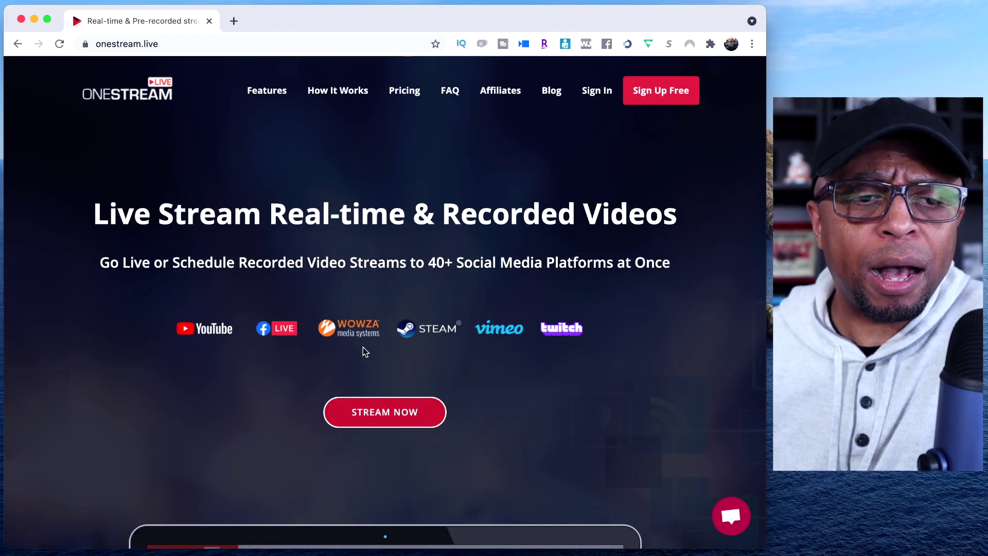
pyautogui.scroll(-3, 363, 347)
pyautogui.click(381, 307)
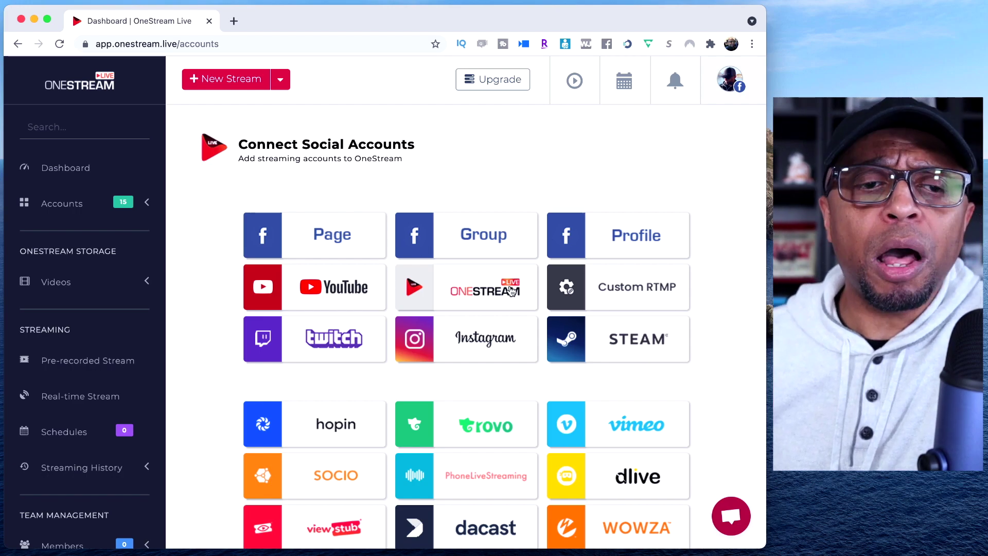
# Step: Browse the Connect Social Accounts platform tiles, then expand the stored videos section
pyautogui.scroll(-7, 516, 329)
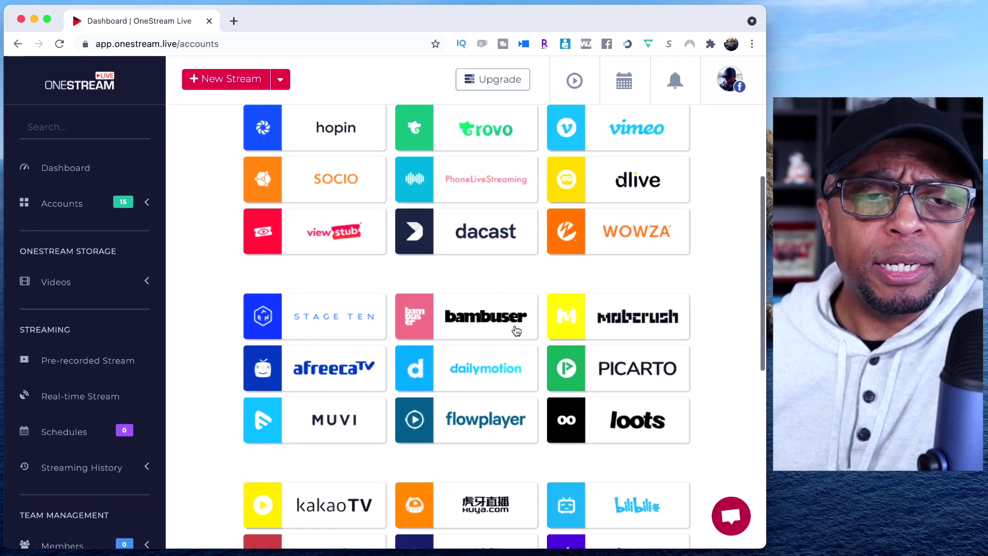
pyautogui.scroll(-2, 517, 330)
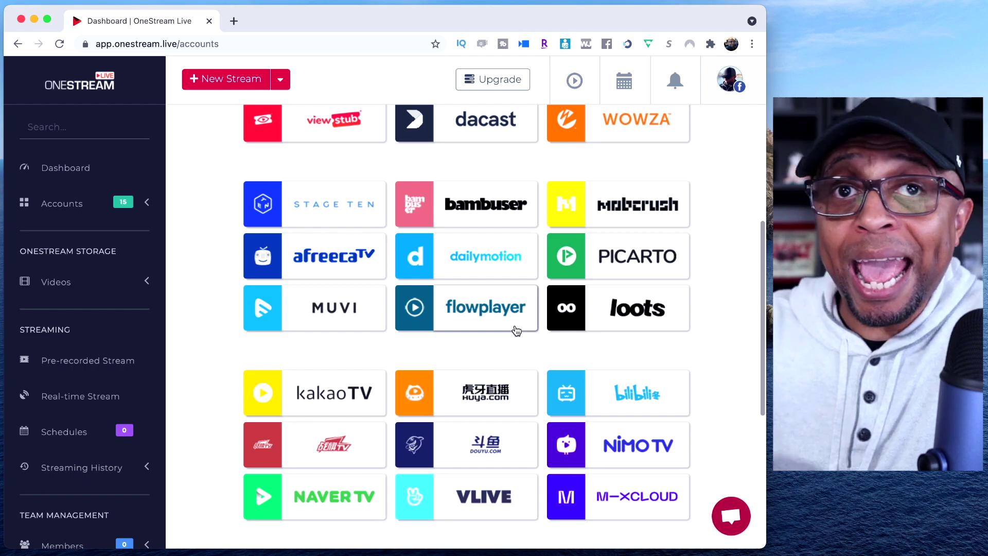
pyautogui.scroll(8, 516, 330)
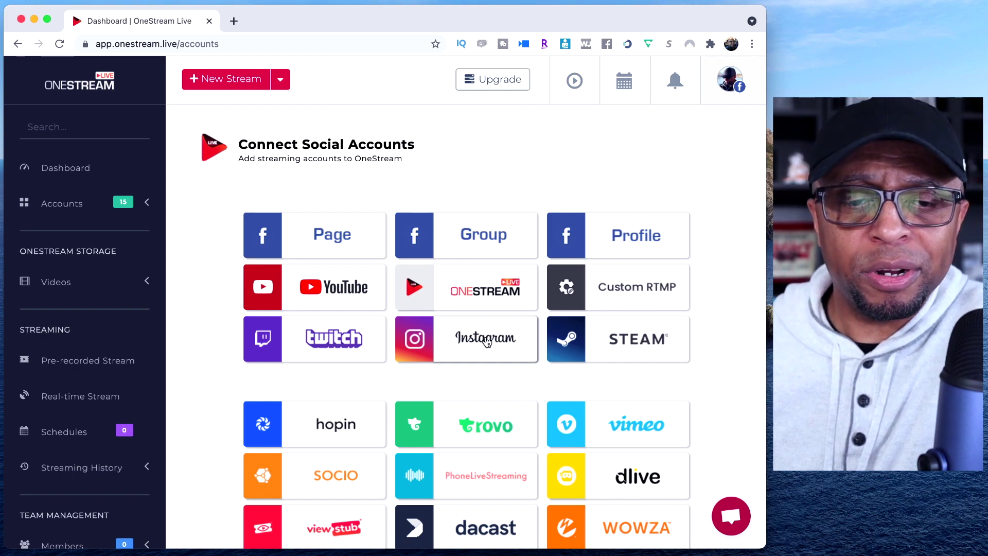
pyautogui.scroll(-10, 486, 341)
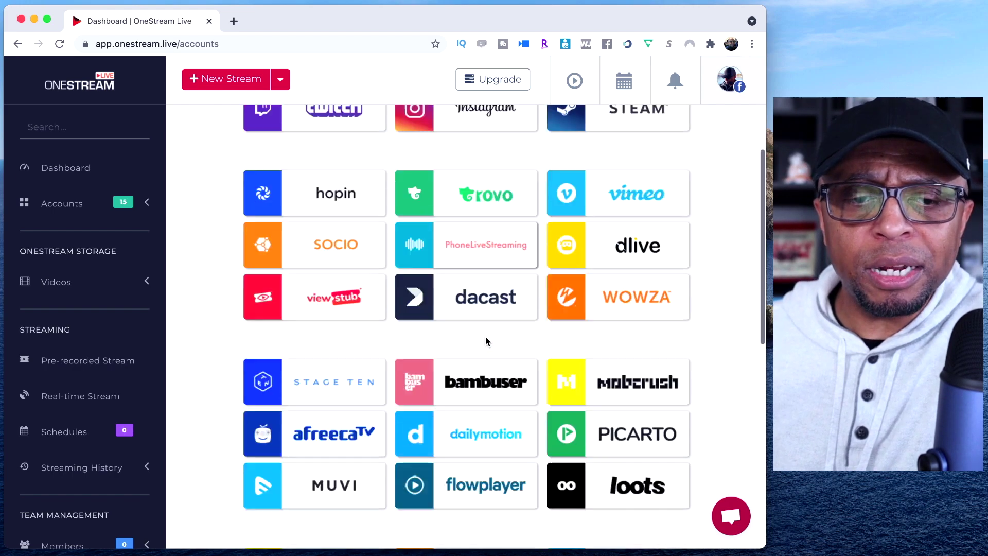
pyautogui.scroll(-5, 486, 341)
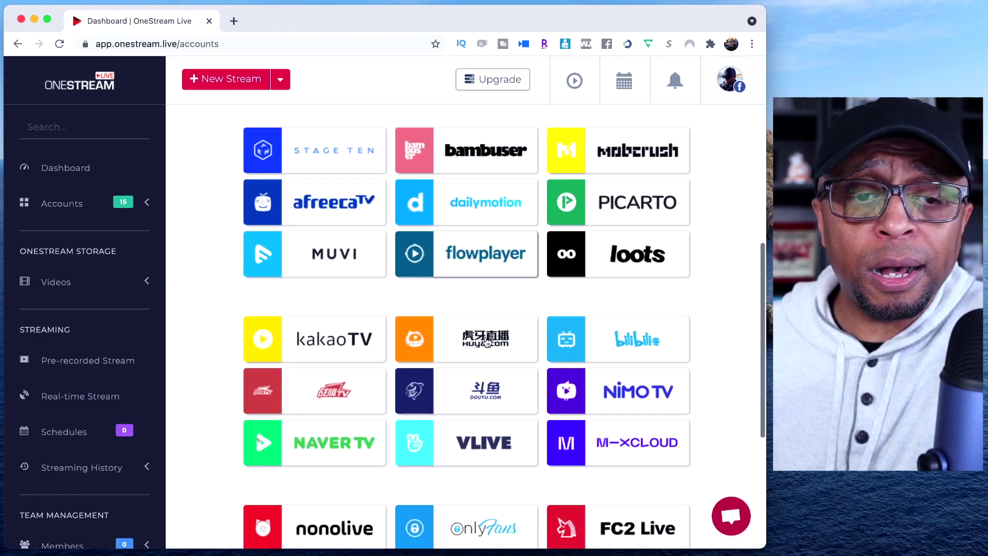
pyautogui.scroll(-1, 487, 341)
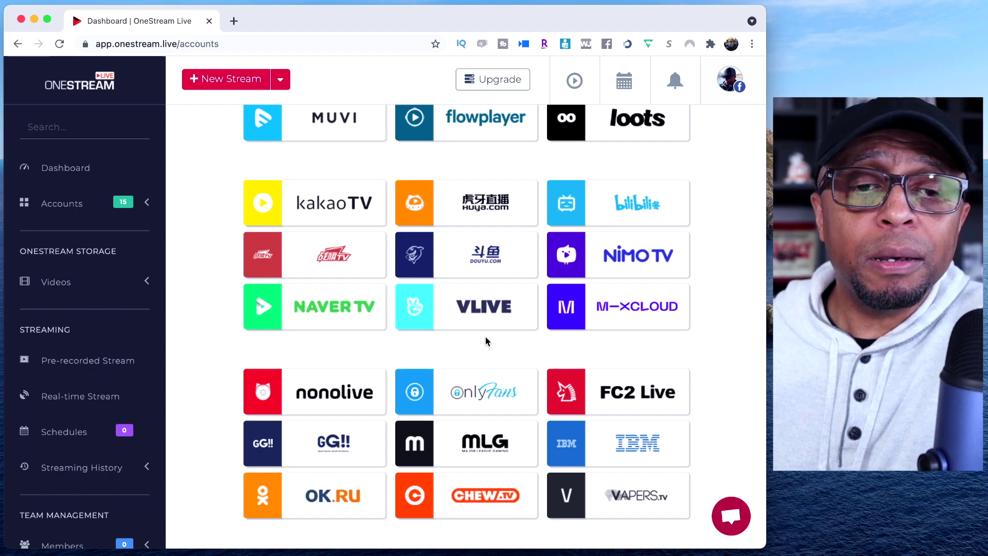
pyautogui.scroll(10, 486, 340)
pyautogui.scroll(4, 486, 337)
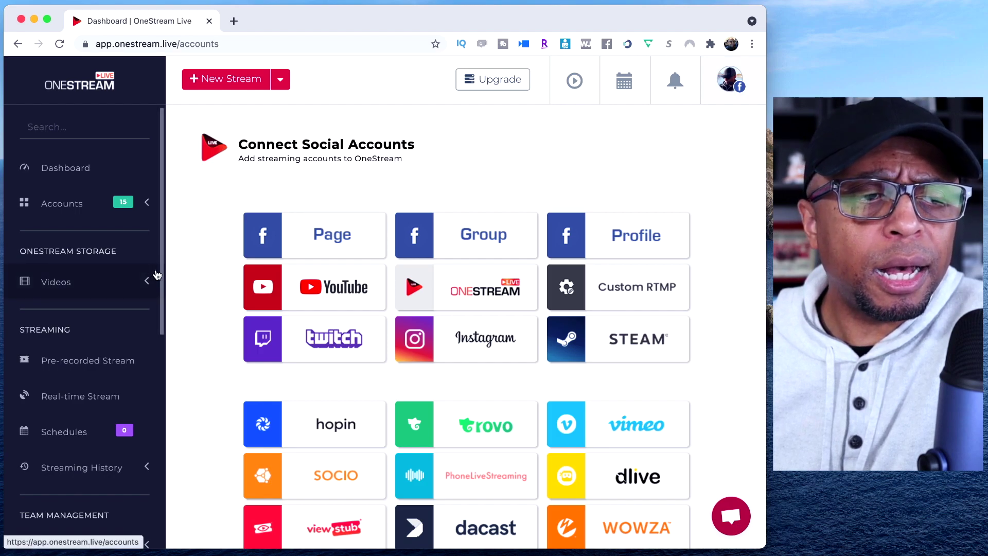
pyautogui.scroll(-3, 103, 319)
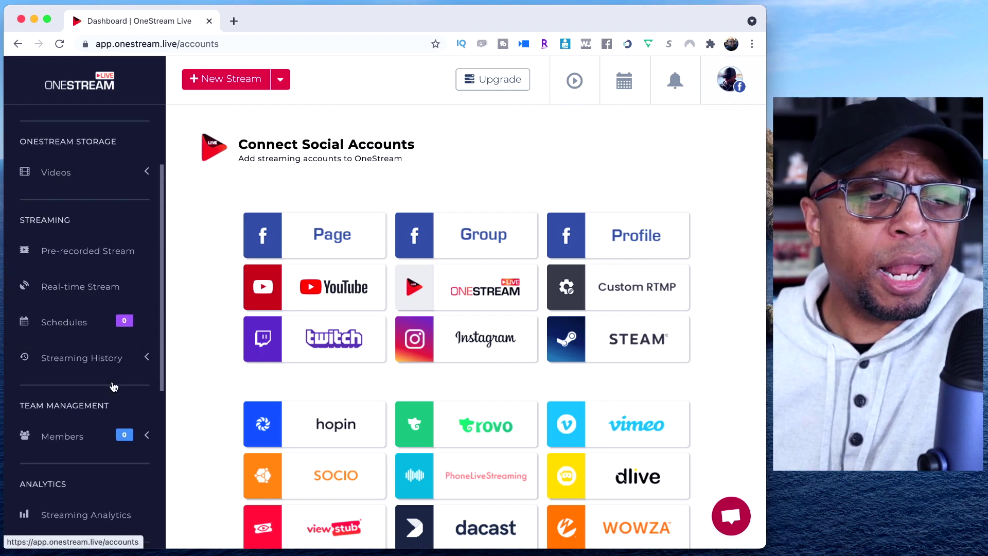
pyautogui.scroll(5, 96, 396)
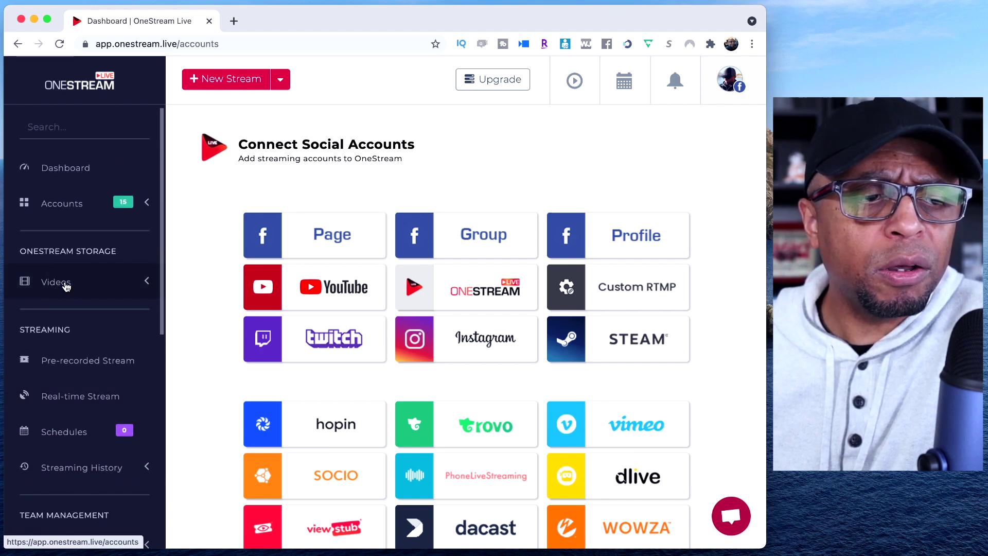
pyautogui.click(65, 286)
# Step: Open My Uploads and look through the list of uploaded videos
pyautogui.click(61, 317)
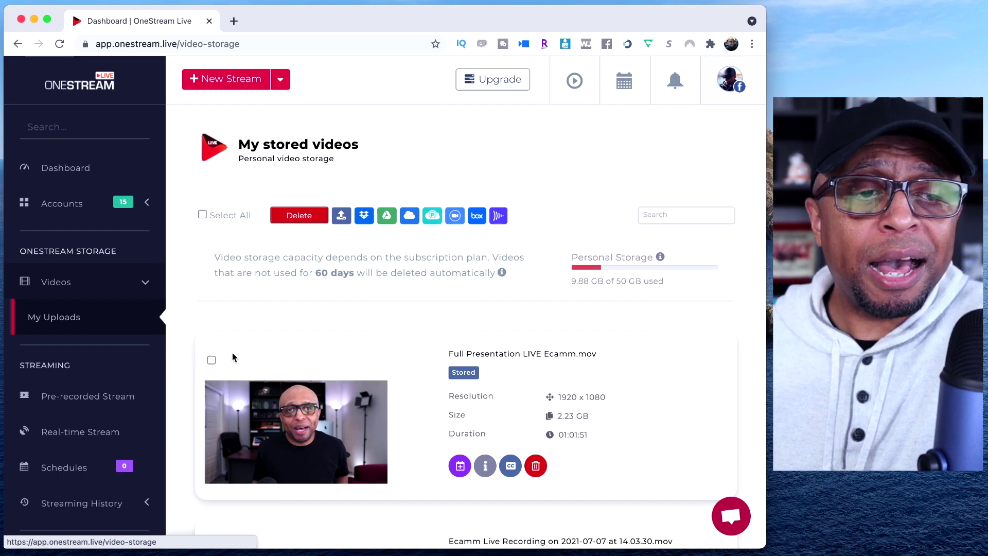
pyautogui.scroll(-14, 232, 353)
pyautogui.scroll(-3, 233, 353)
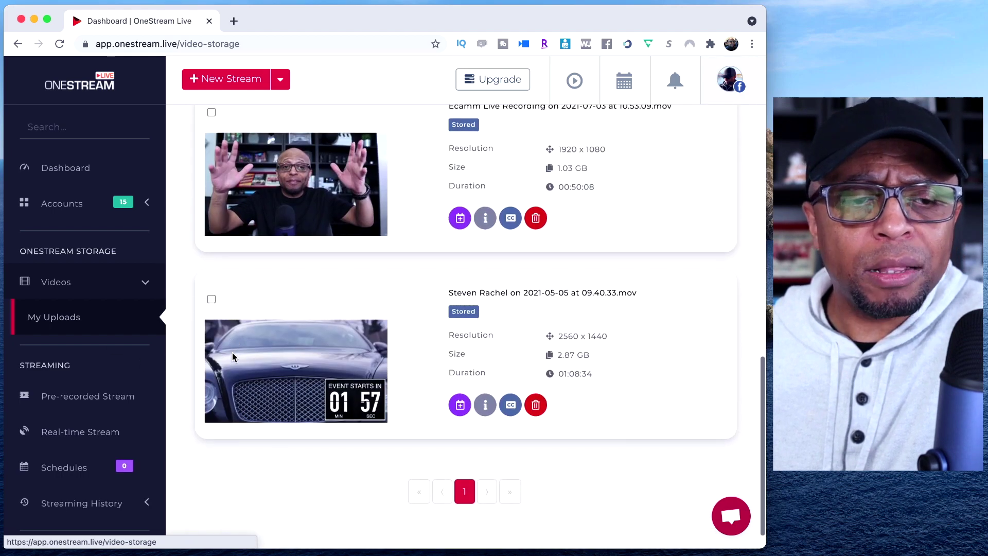
pyautogui.scroll(12, 233, 353)
pyautogui.scroll(5, 232, 353)
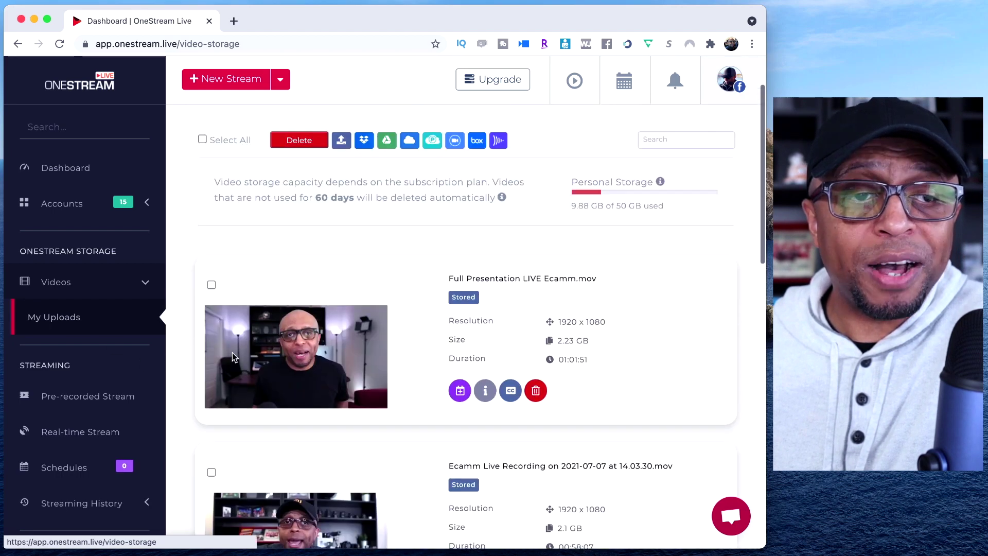
pyautogui.scroll(-3, 232, 353)
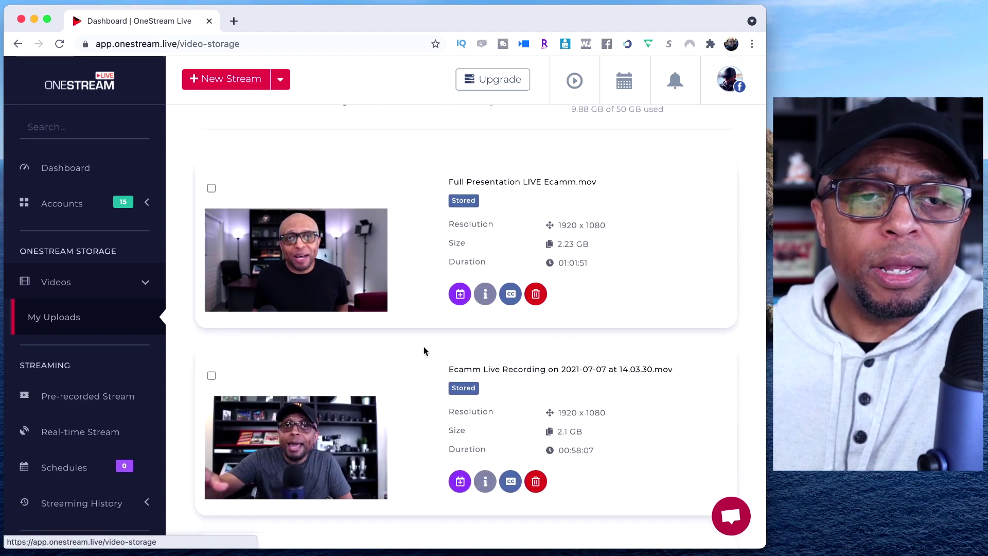
pyautogui.scroll(5, 575, 268)
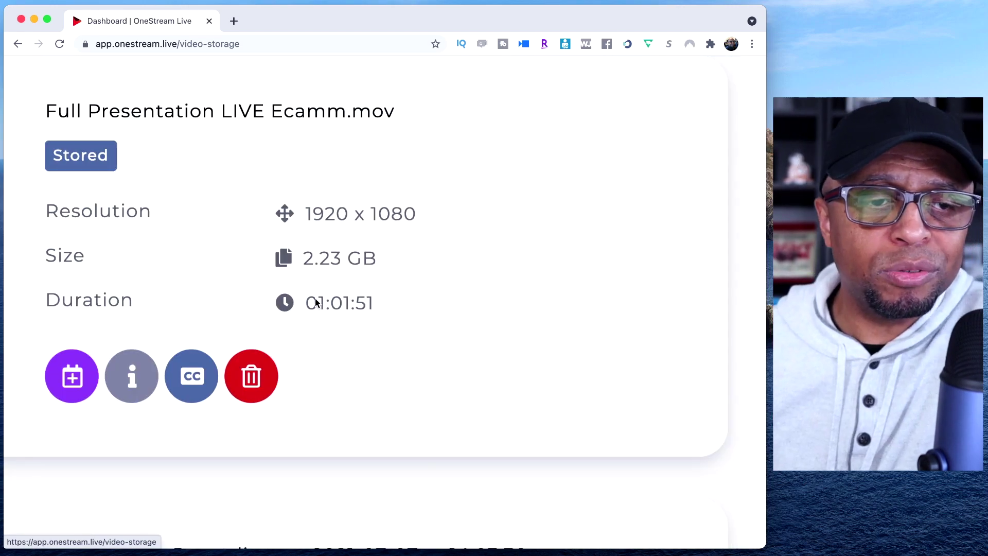
pyautogui.scroll(-6, 345, 304)
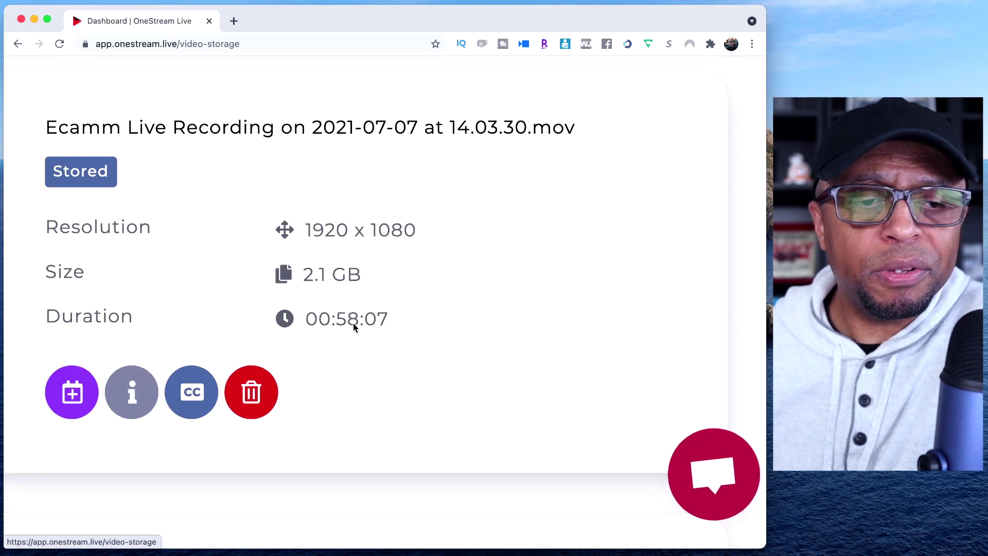
pyautogui.scroll(-6, 353, 323)
pyautogui.scroll(-6, 344, 345)
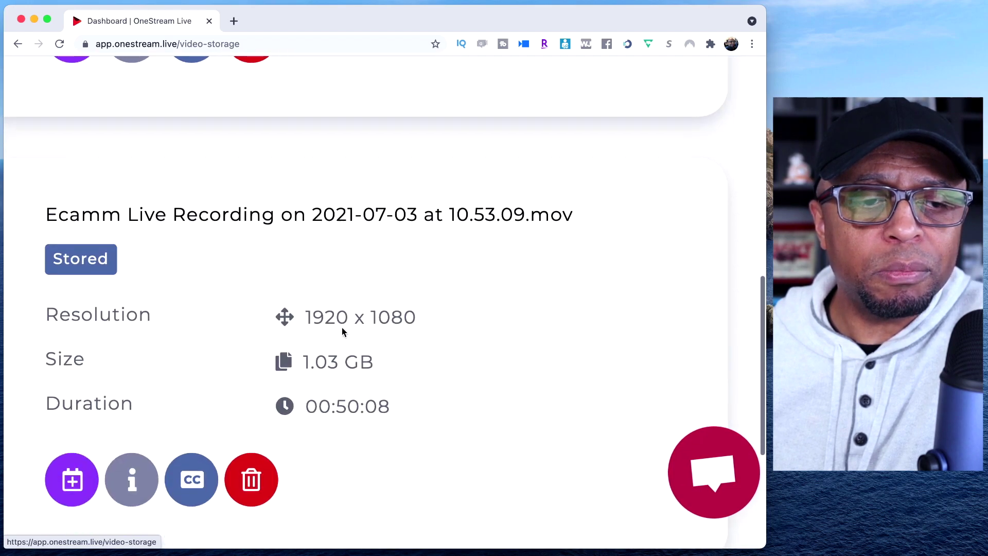
pyautogui.scroll(7, 351, 394)
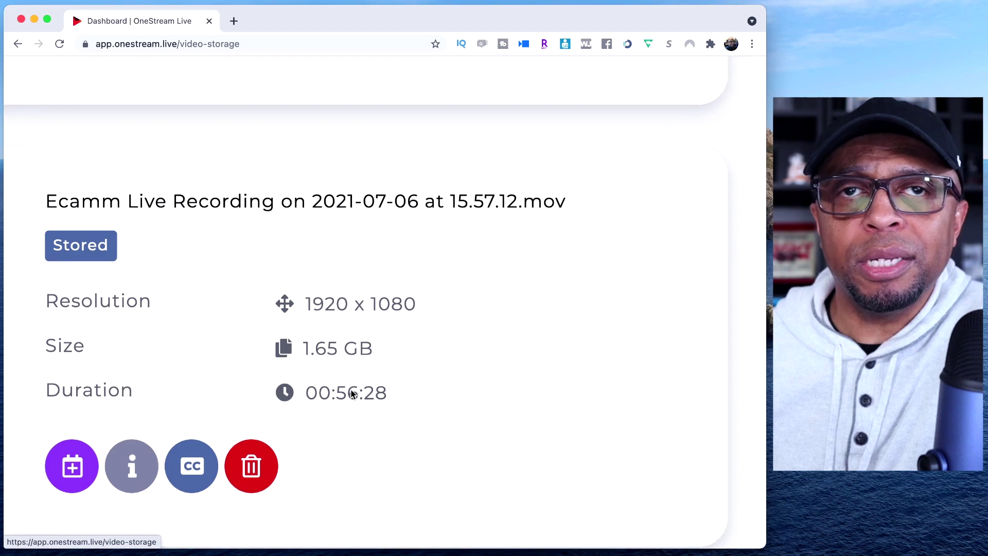
pyautogui.scroll(-5, 353, 394)
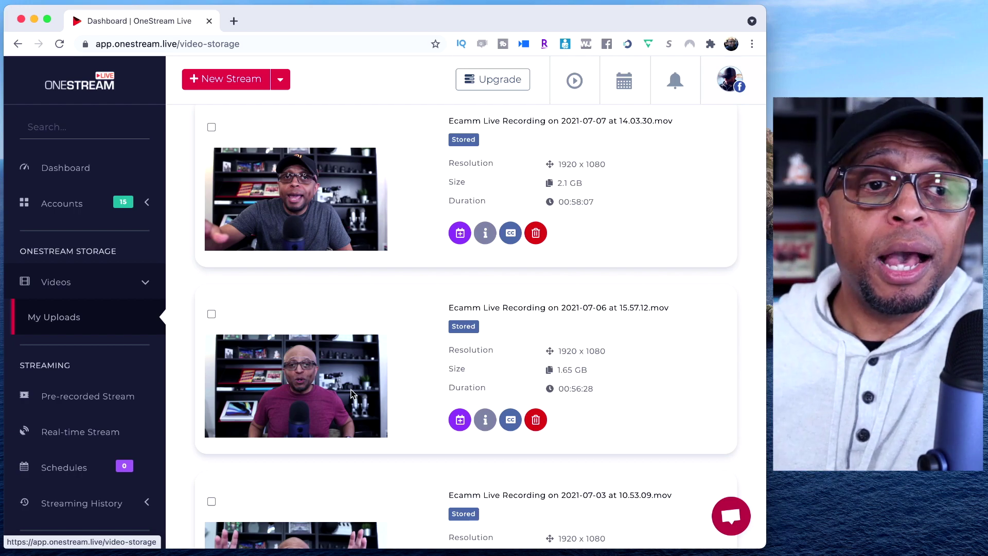
pyautogui.scroll(3, 351, 394)
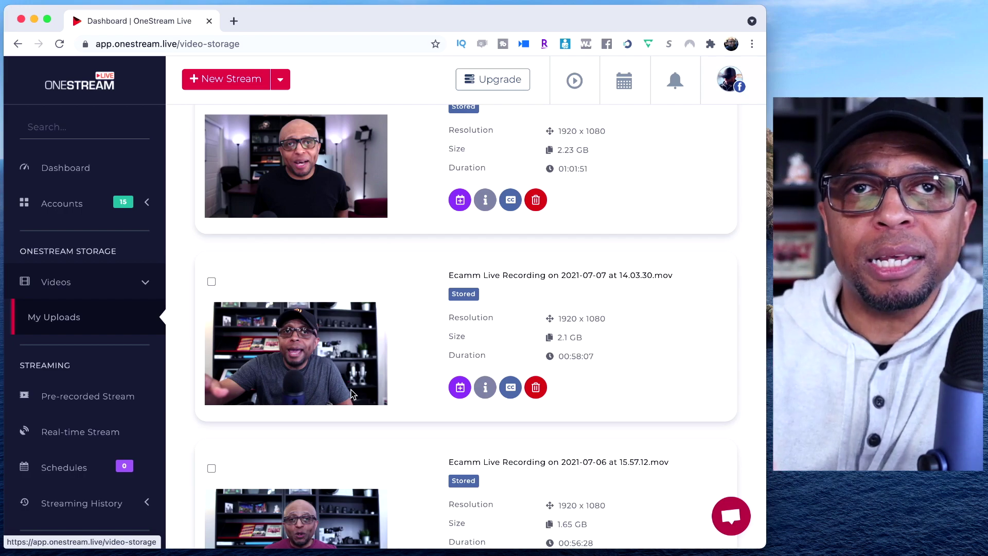
pyautogui.scroll(5, 311, 293)
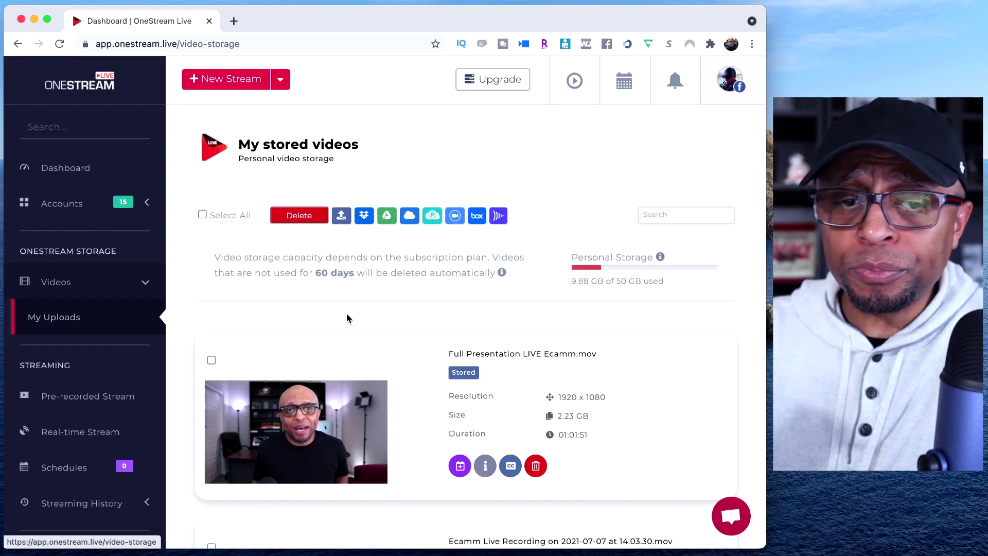
pyautogui.scroll(-3, 347, 316)
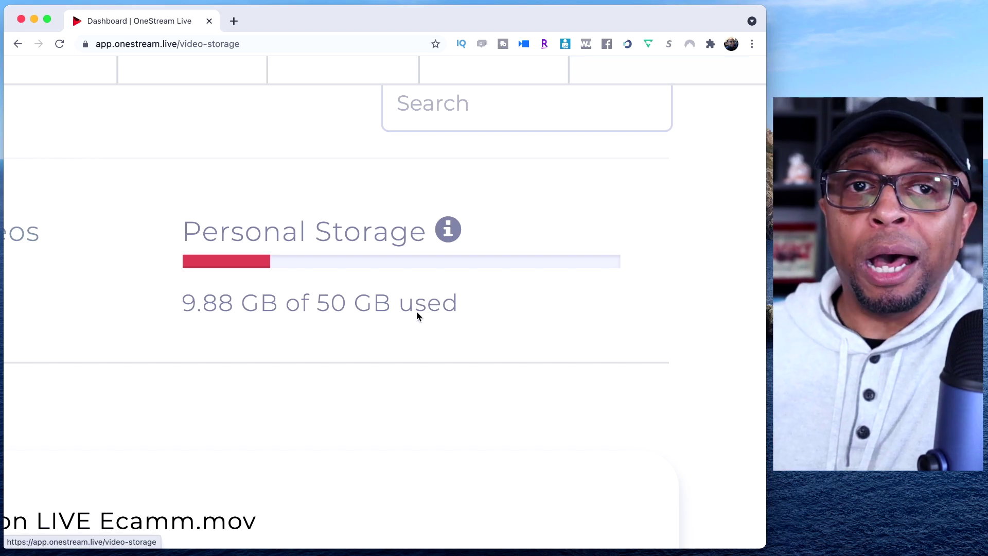
# Step: Schedule a new stream from the Full Presentation LIVE Ecamm.mov card
pyautogui.press('super+minus')
pyautogui.press('super+minus')
pyautogui.press('super+minus')
pyautogui.press('super+0')
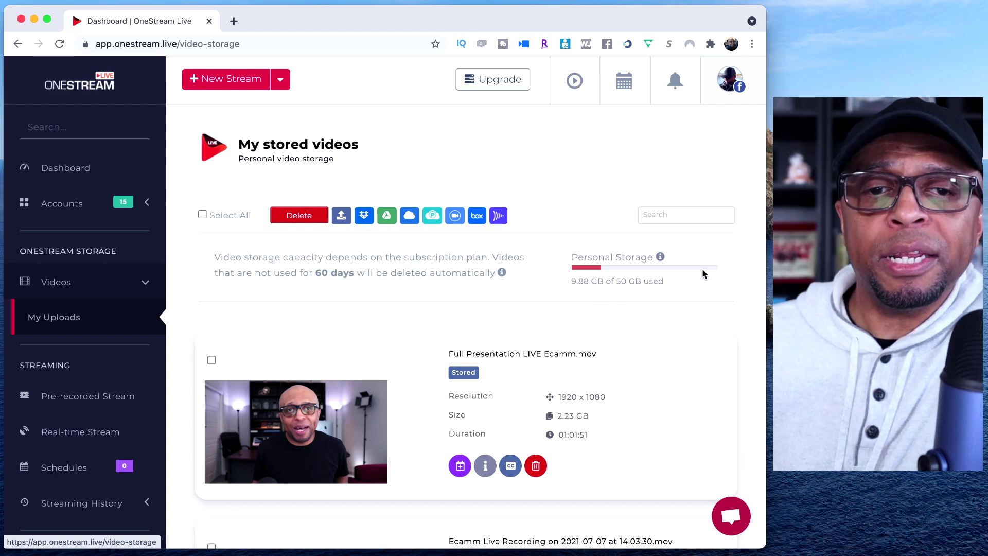
pyautogui.scroll(-2, 399, 338)
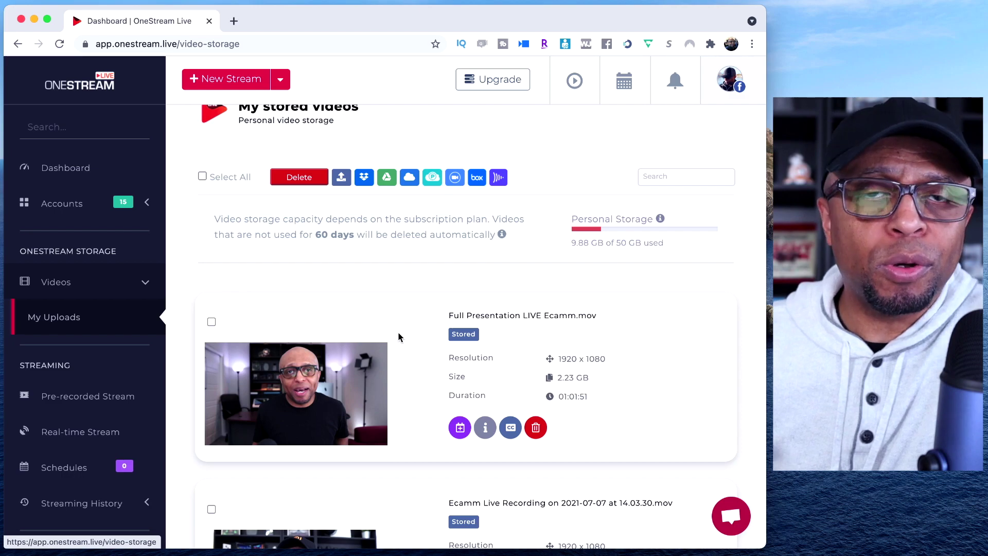
pyautogui.scroll(-3, 399, 336)
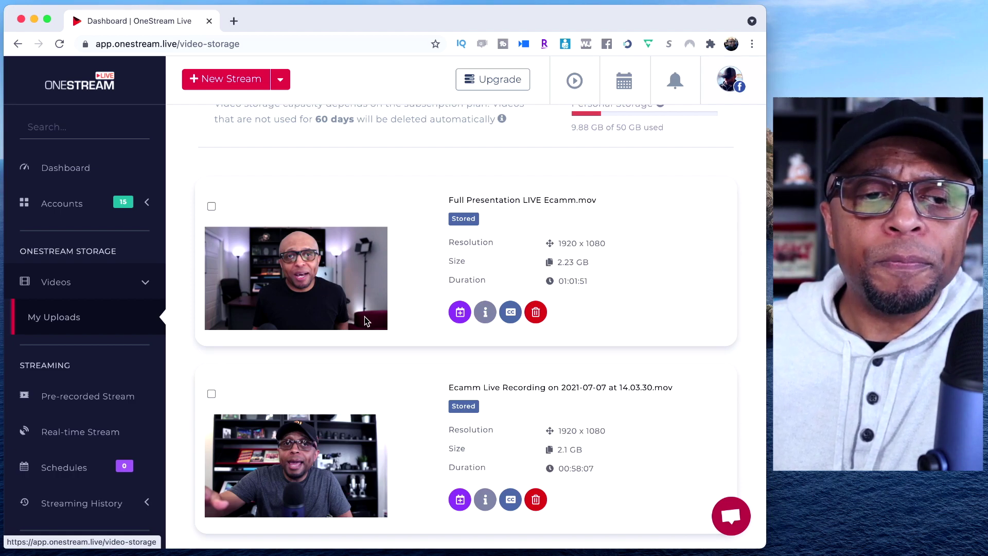
pyautogui.scroll(-1, 368, 319)
pyautogui.scroll(-3, 432, 301)
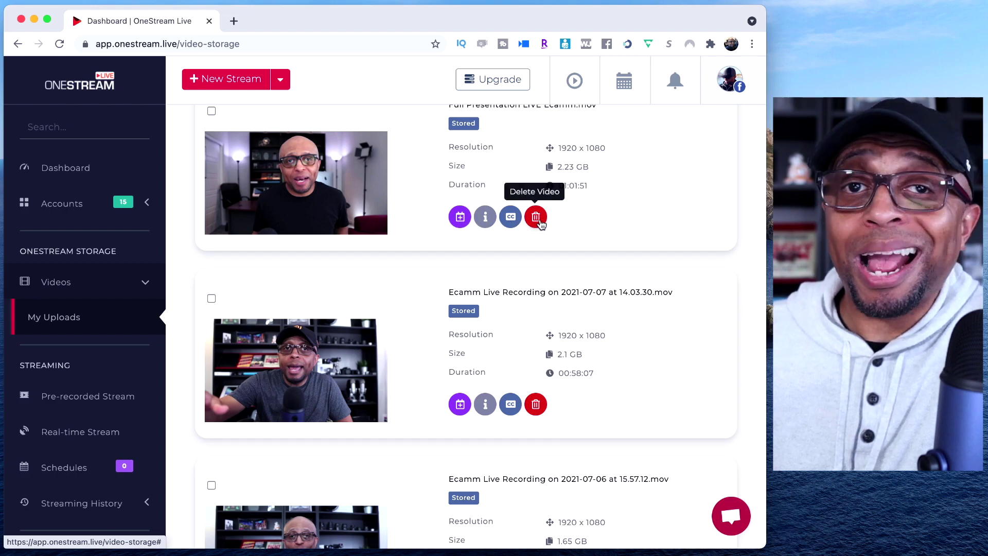
pyautogui.click(460, 220)
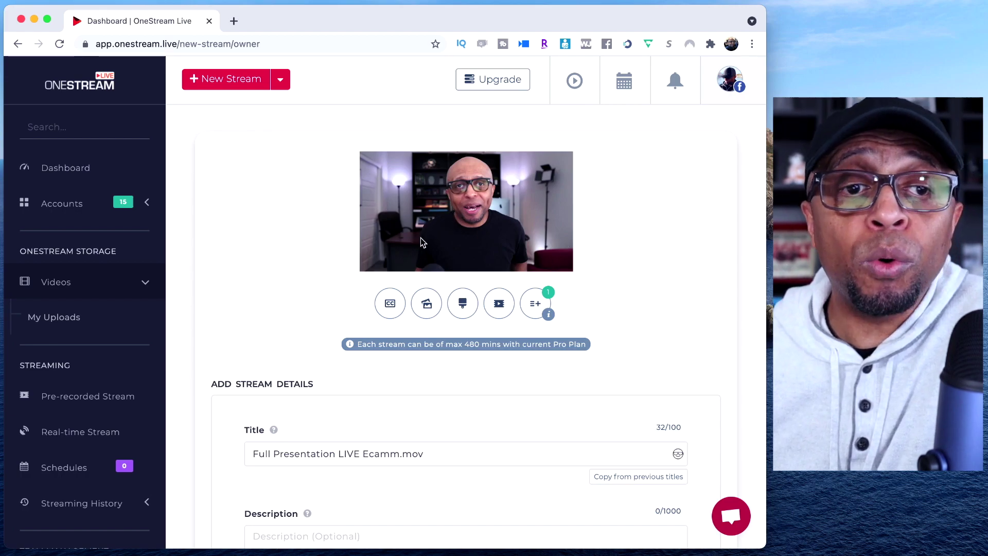
# Step: Replace the file-name title with the previously used title 'Breaking News!🔥'
pyautogui.scroll(-5, 421, 238)
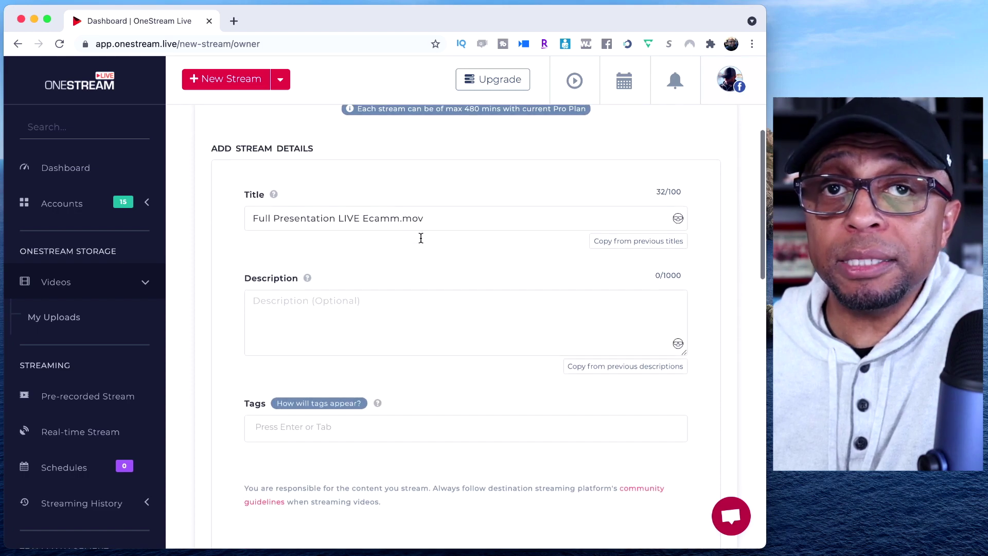
pyautogui.scroll(1, 419, 237)
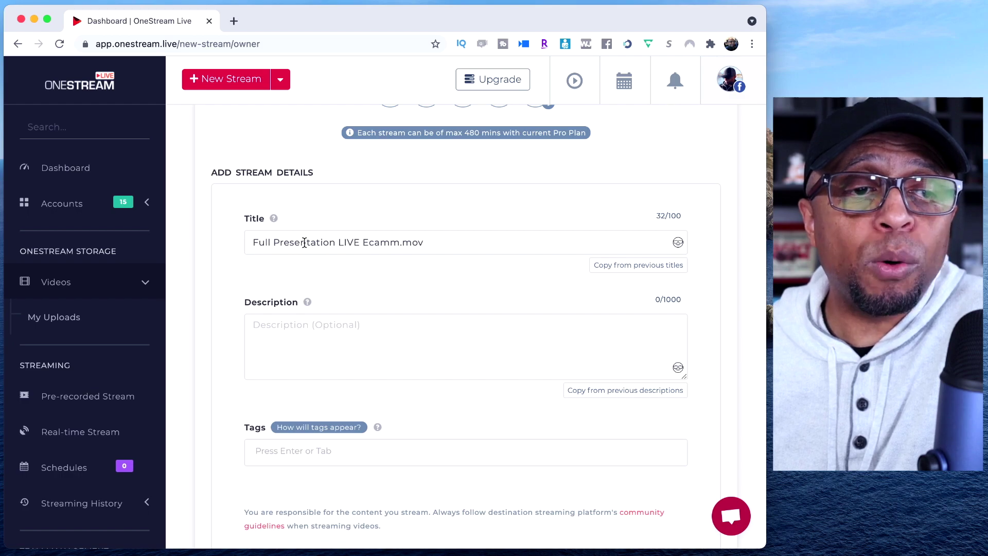
pyautogui.tripleClick(400, 242)
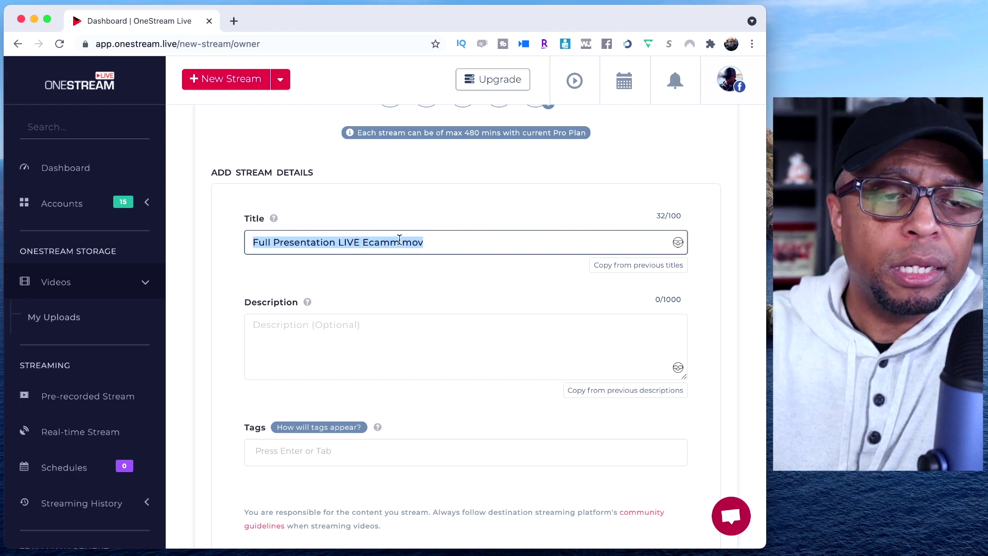
pyautogui.press('BackSpace')
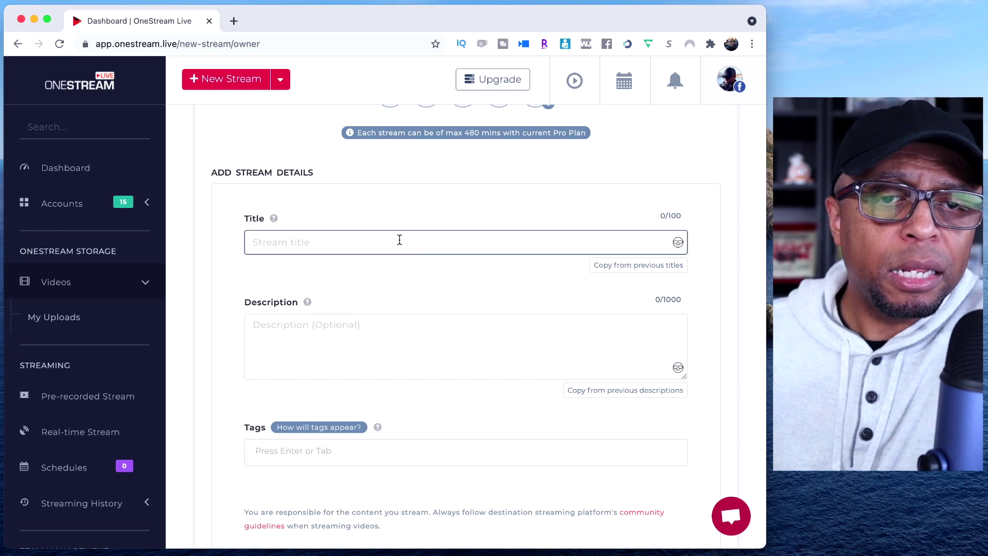
pyautogui.click(282, 245)
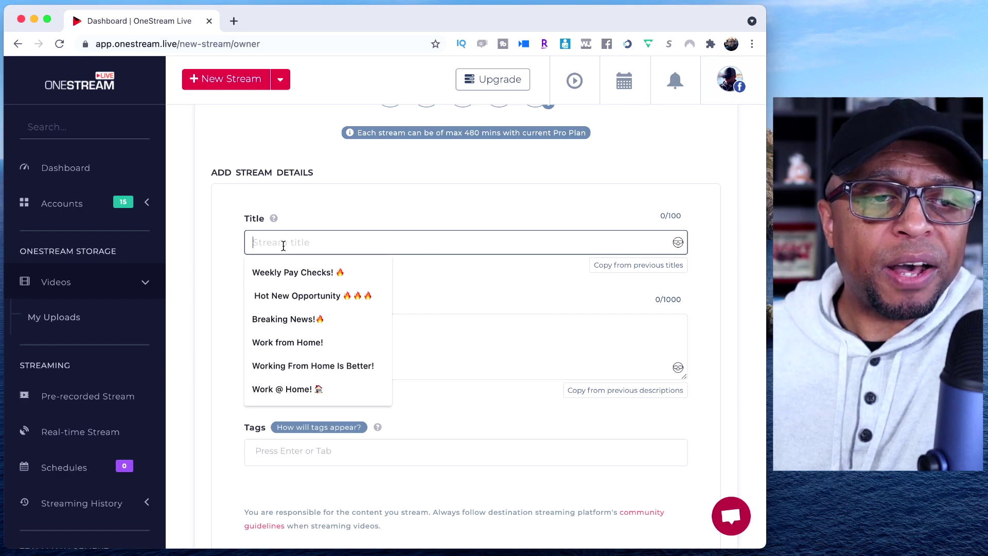
pyautogui.click(302, 321)
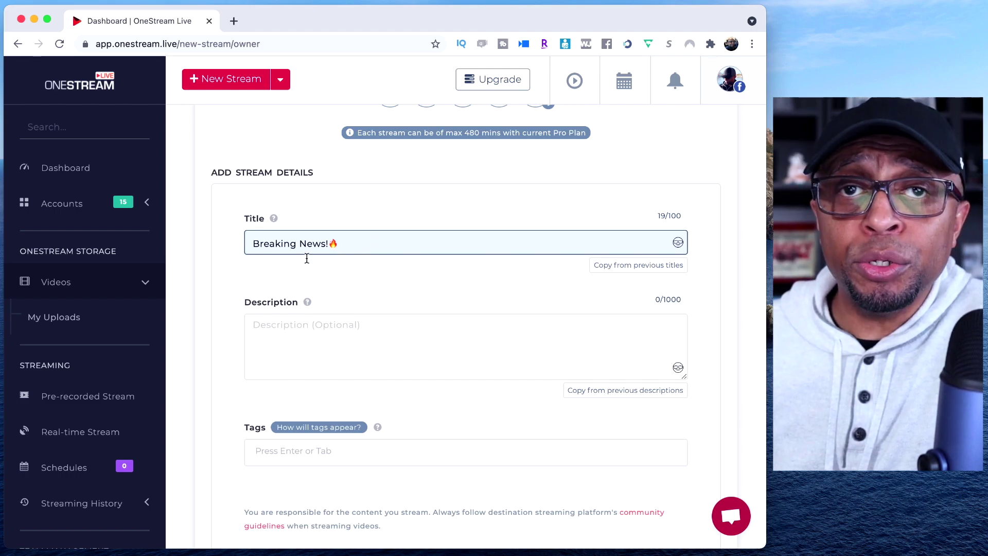
# Step: Begin the description with 'Be there!' and erase its ending
pyautogui.click(315, 330)
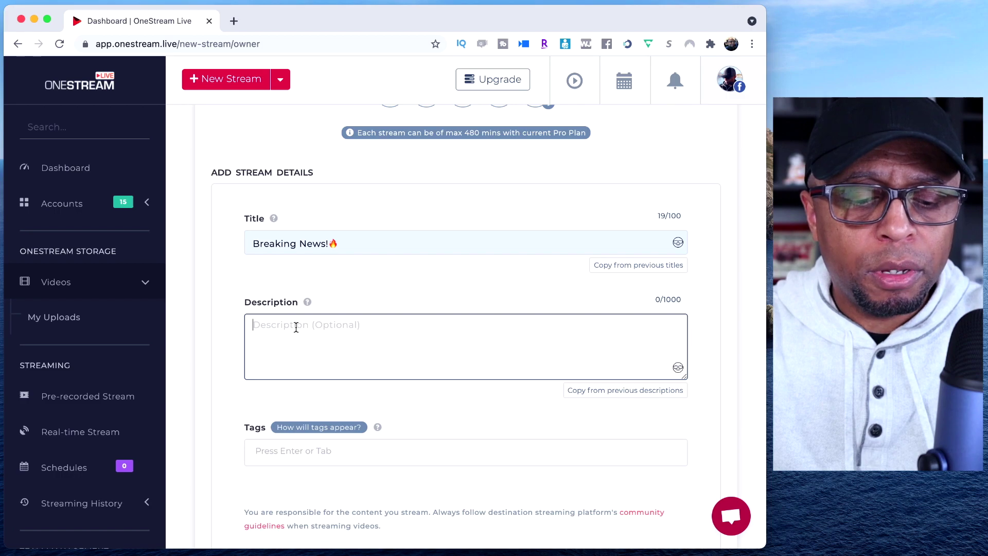
pyautogui.write('Be there!')
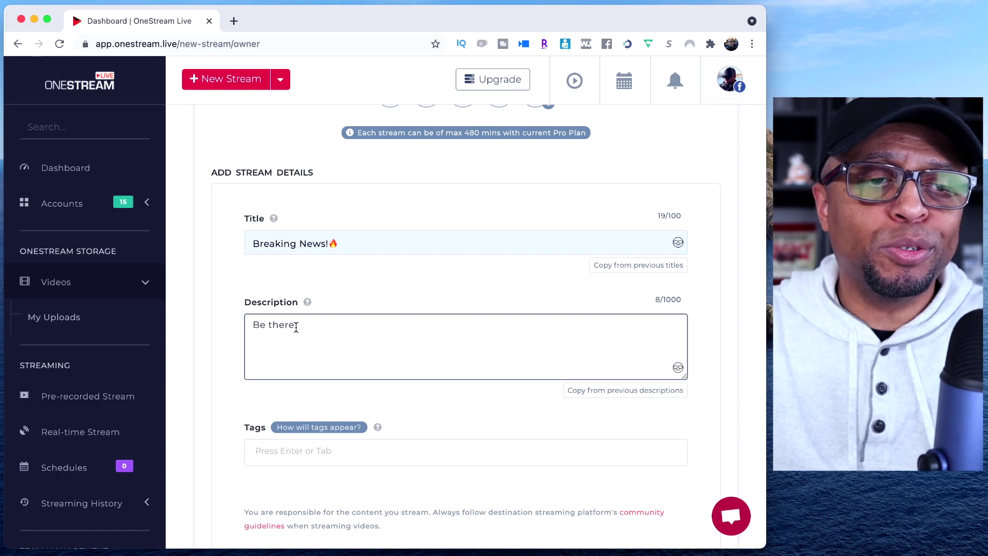
pyautogui.press('BackSpace')
pyautogui.press('BackSpace')
pyautogui.press('BackSpace')
# Step: Complete the description so it reads 'Be There!', then move down to Schedule Stream
pyautogui.write('There')
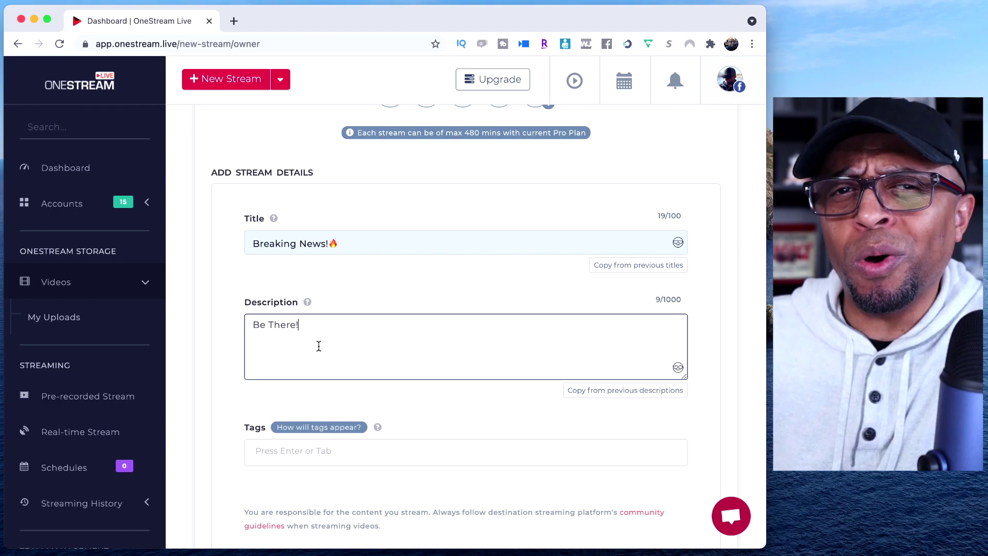
pyautogui.scroll(-4, 252, 350)
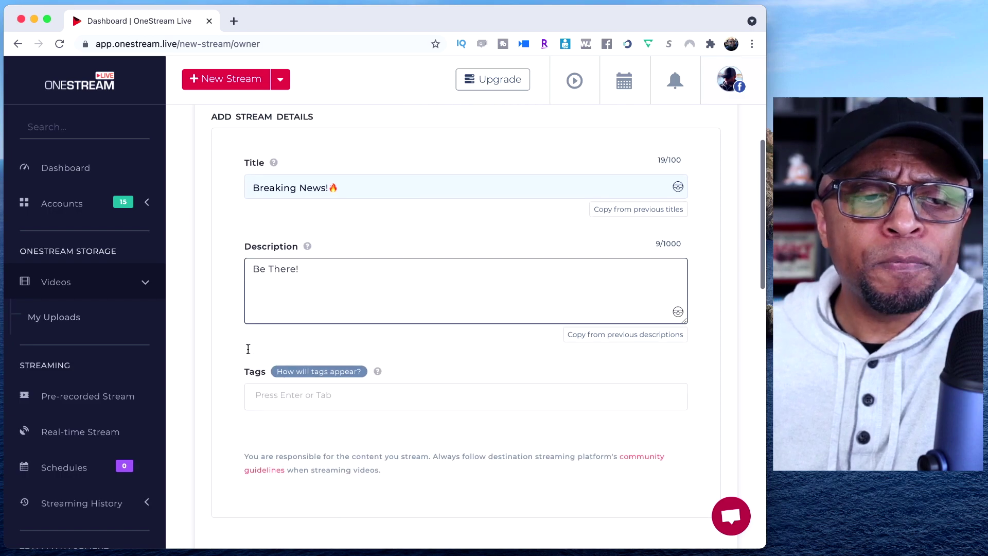
pyautogui.scroll(-4, 284, 310)
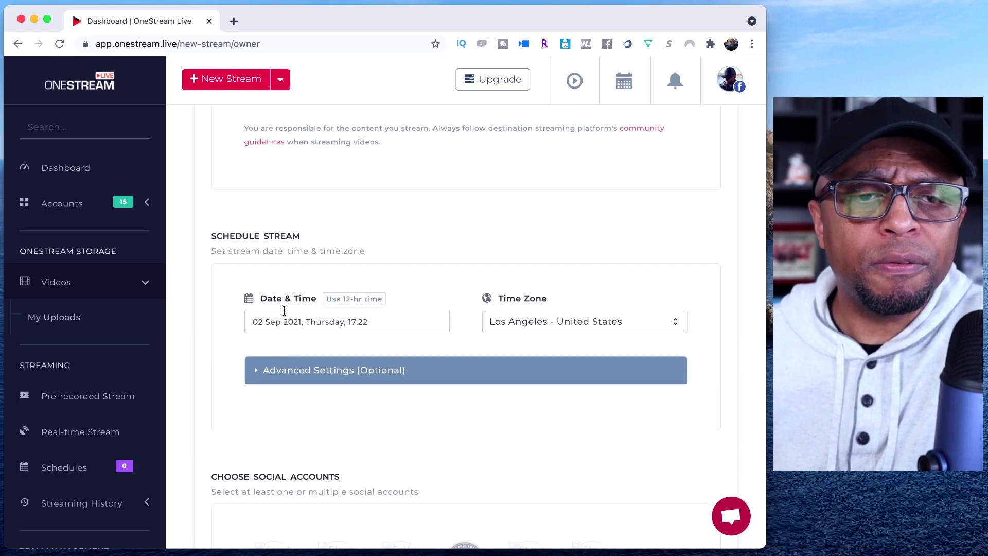
pyautogui.scroll(-1, 284, 310)
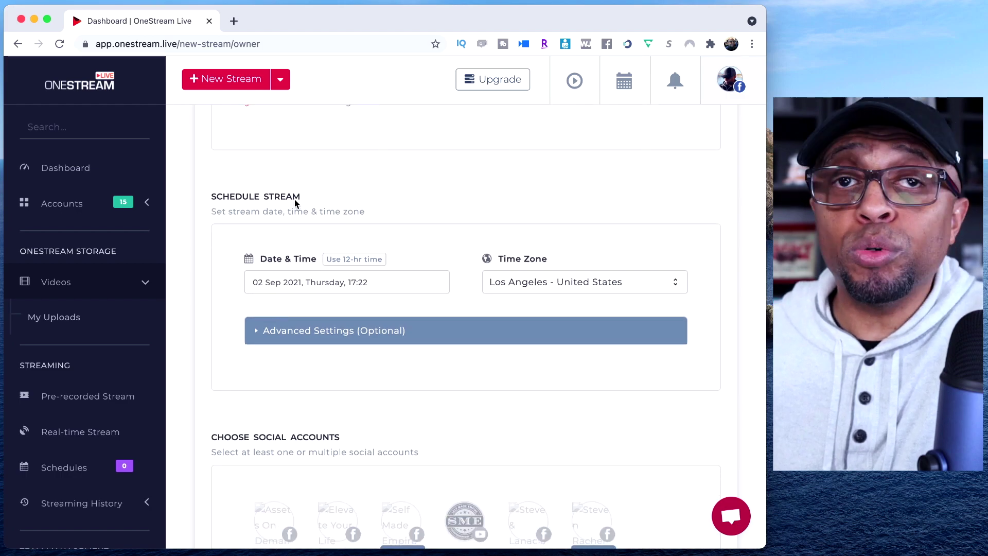
# Step: Set the start date to 03 Sep 2021 and the start hour to 12
pyautogui.click(306, 279)
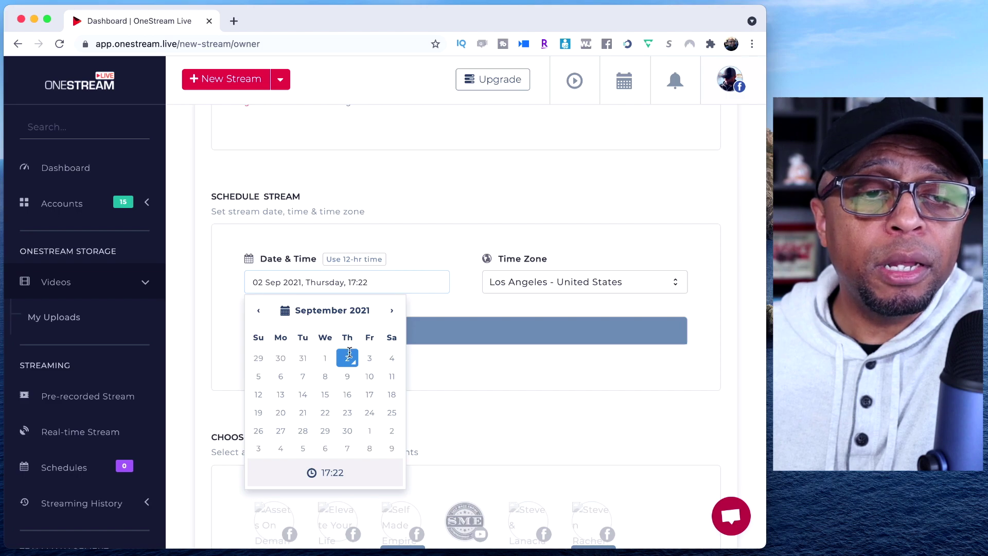
pyautogui.click(369, 359)
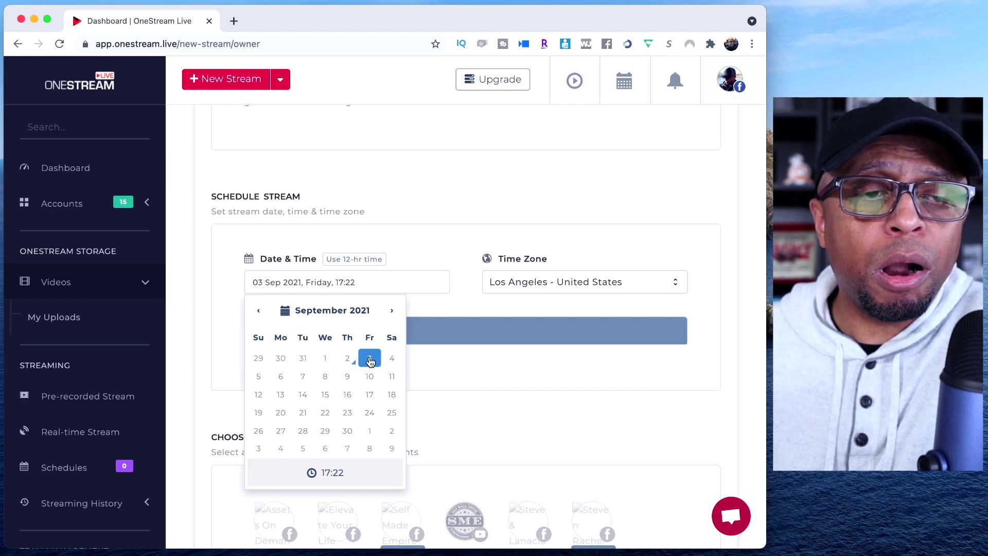
pyautogui.click(326, 473)
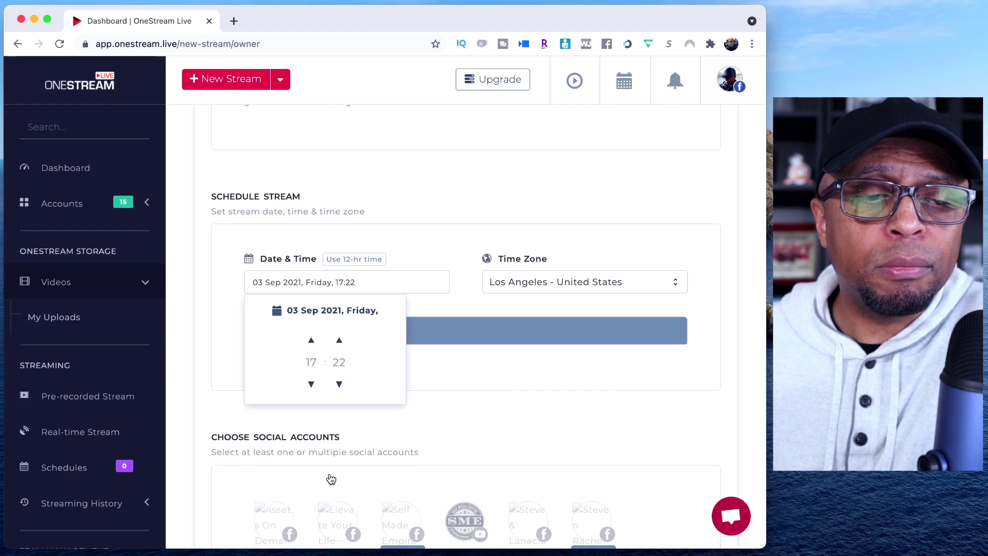
pyautogui.click(312, 342)
pyautogui.click(311, 384)
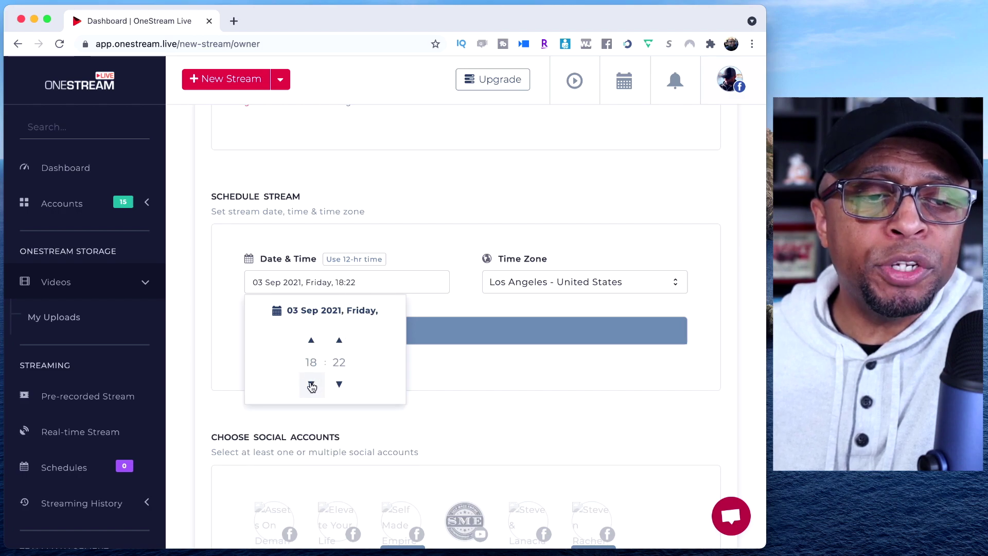
pyautogui.click(311, 383)
pyautogui.click(311, 384)
pyautogui.click(310, 384)
pyautogui.click(311, 384)
pyautogui.click(311, 384)
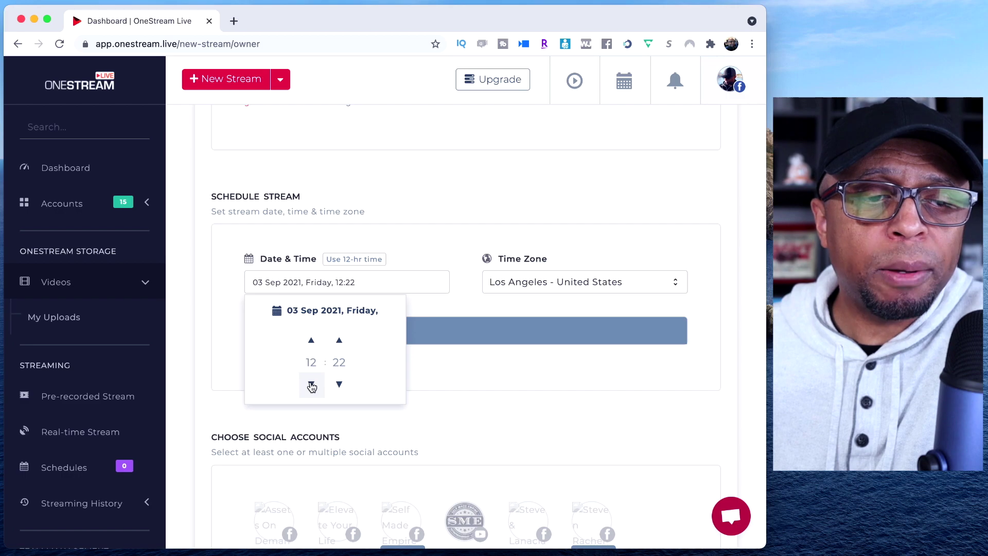
pyautogui.click(311, 384)
pyautogui.click(311, 341)
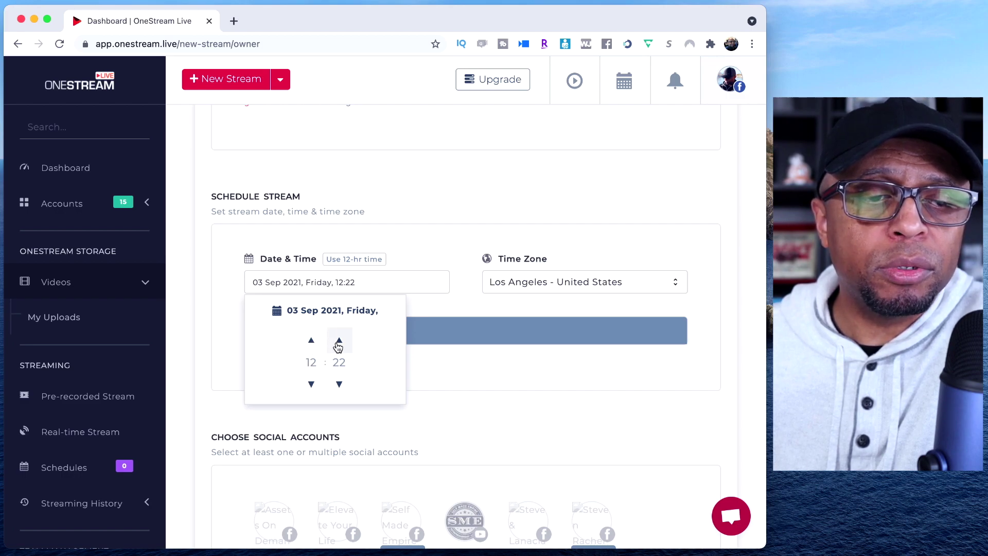
# Step: Bring the start minutes down to 00 and close the time picker
pyautogui.click(339, 341)
pyautogui.click(339, 384)
pyautogui.click(339, 384)
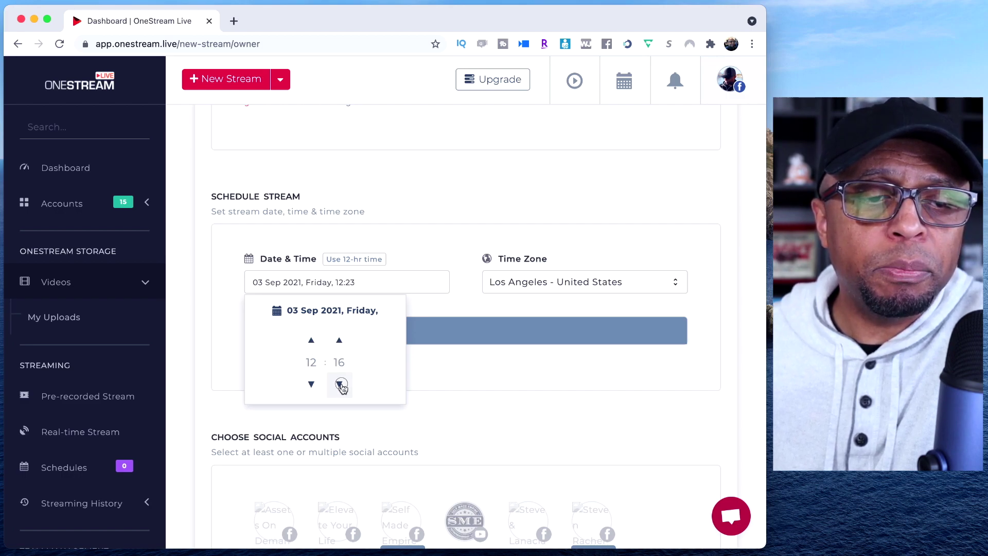
pyautogui.click(339, 384)
pyautogui.click(339, 384)
pyautogui.click(339, 384)
pyautogui.click(339, 384)
pyautogui.click(340, 384)
pyautogui.click(339, 384)
pyautogui.click(339, 384)
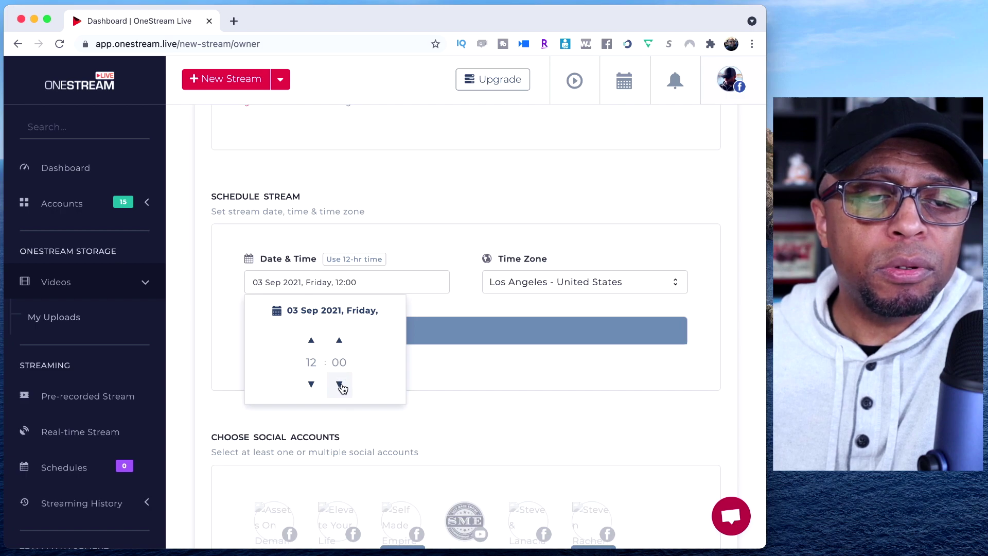
pyautogui.click(463, 304)
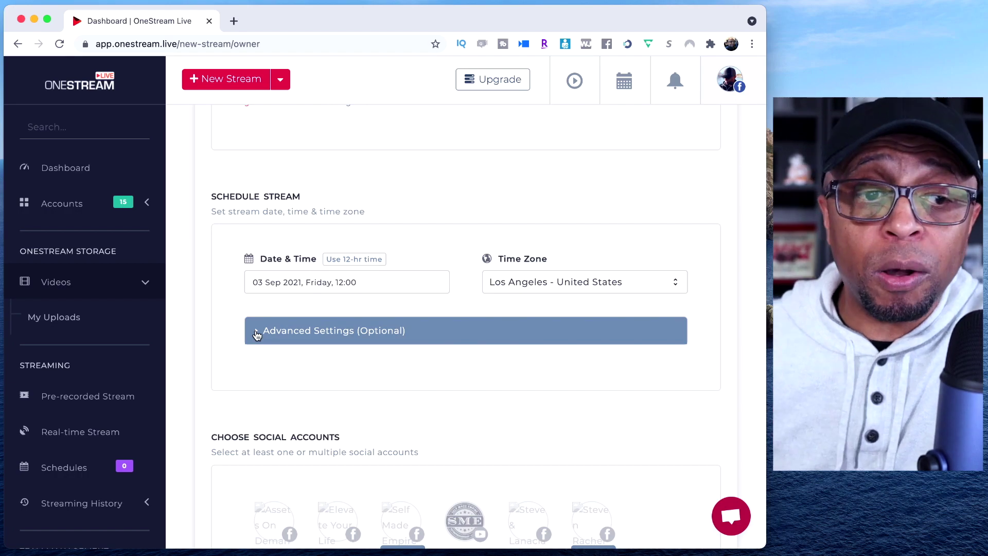
# Step: Expand Advanced Settings (Optional) and set a 21-hour event announcement lead time
pyautogui.click(257, 335)
pyautogui.scroll(-2, 268, 332)
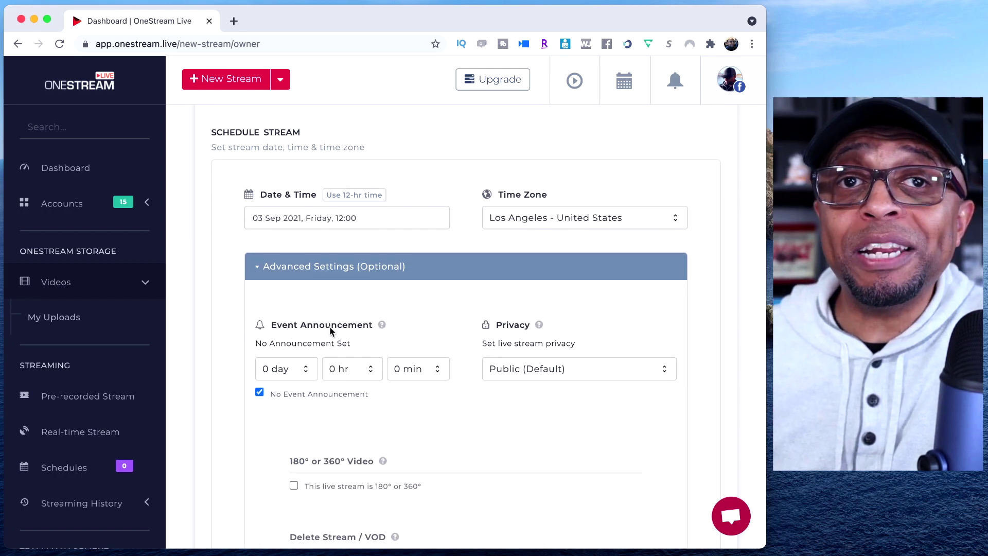
pyautogui.scroll(-1, 317, 345)
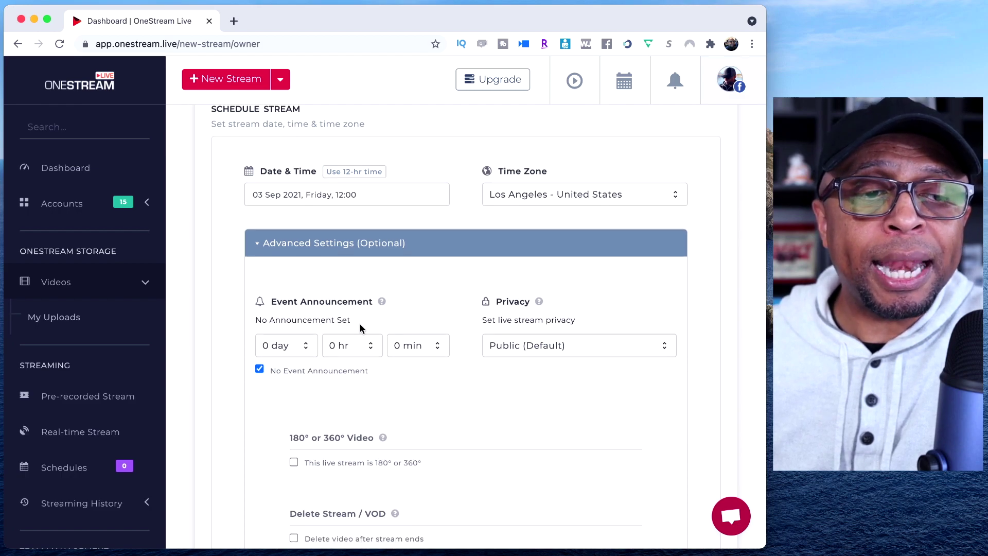
pyautogui.click(367, 348)
pyautogui.scroll(-6, 347, 415)
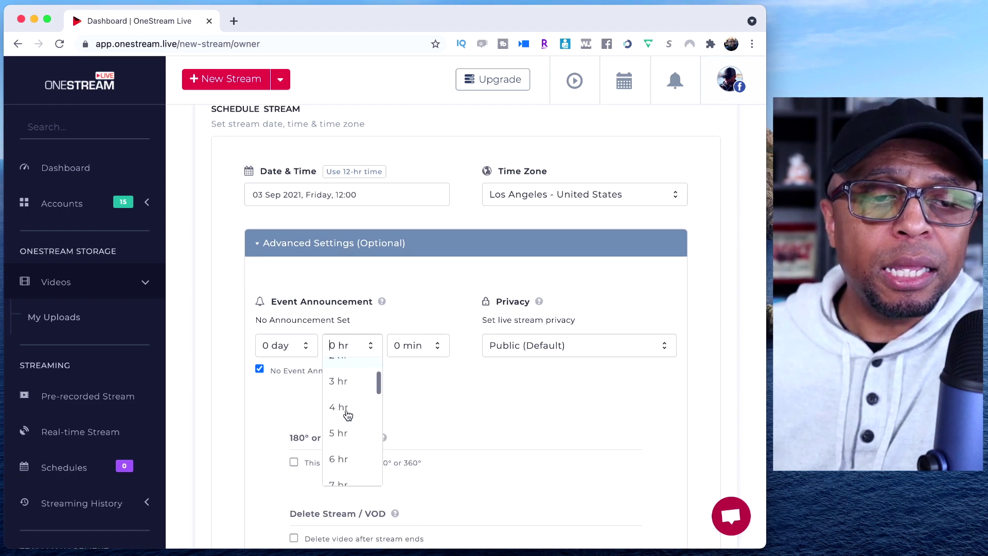
pyautogui.scroll(-8, 347, 415)
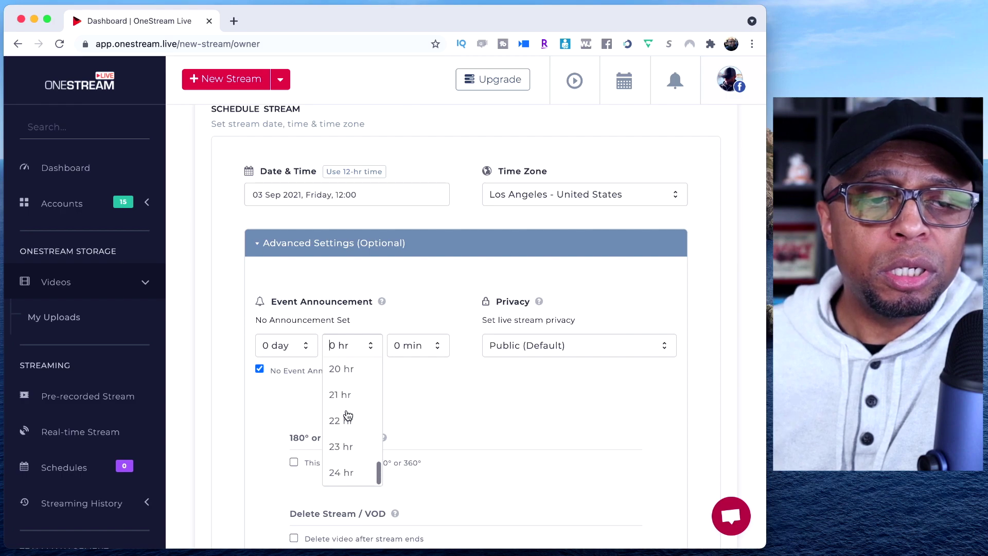
pyautogui.scroll(1, 347, 414)
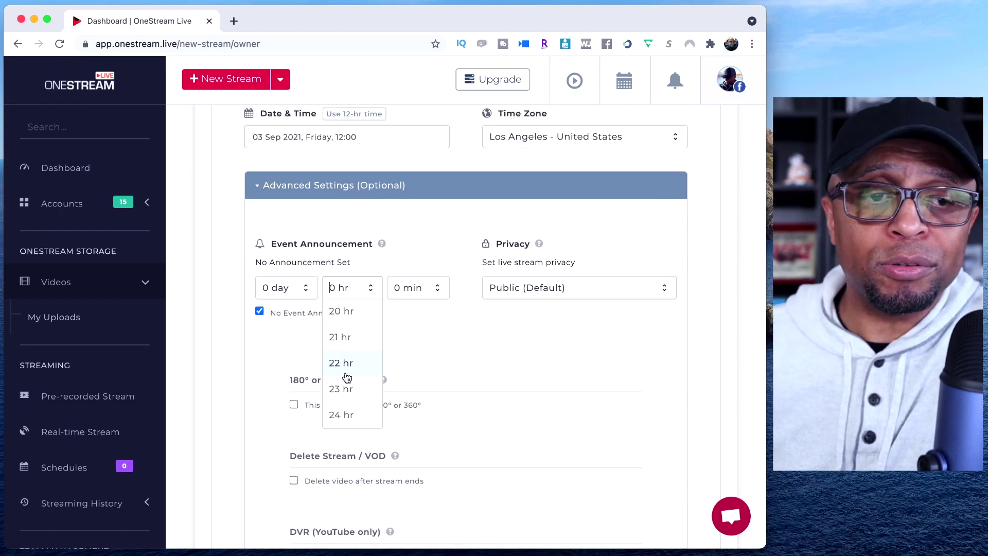
pyautogui.click(348, 338)
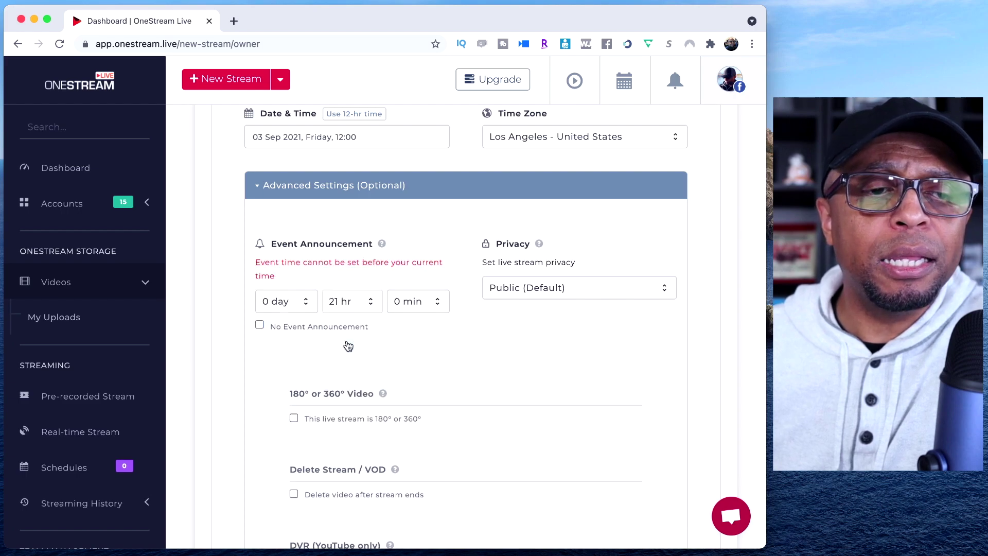
# Step: Try 17, 18 and 19 hours, then settle on an 18-hour announcement lead
pyautogui.click(364, 303)
pyautogui.scroll(3, 381, 395)
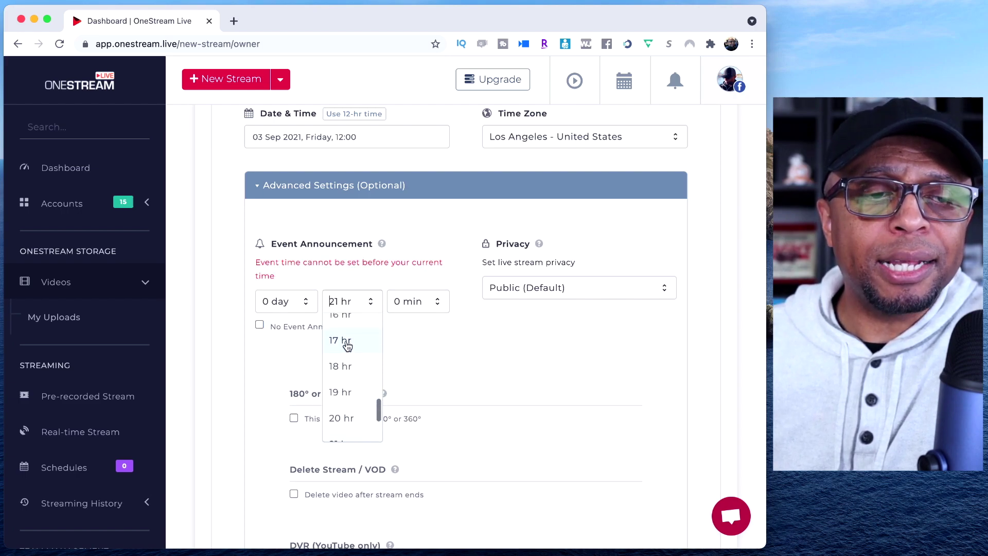
pyautogui.click(347, 342)
pyautogui.click(357, 303)
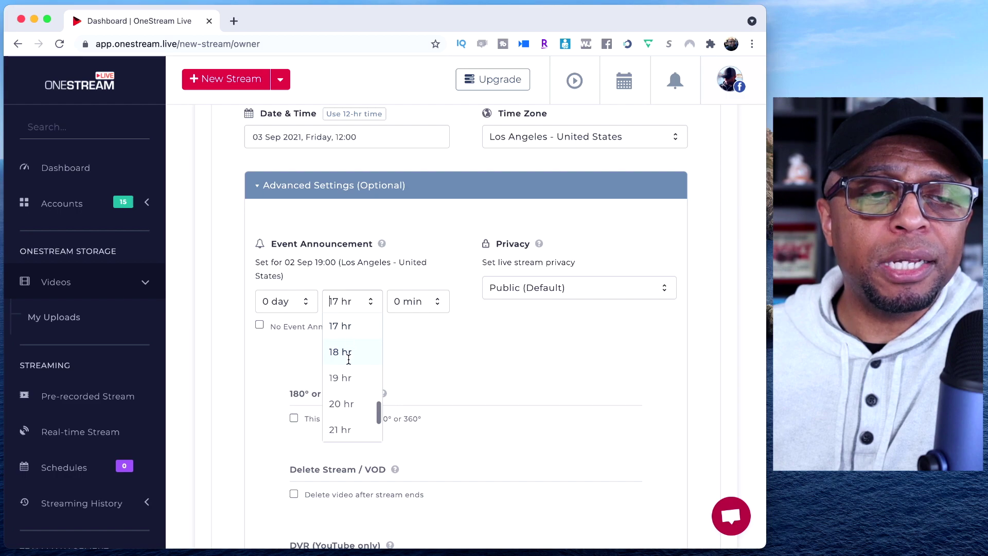
pyautogui.click(349, 356)
pyautogui.click(340, 303)
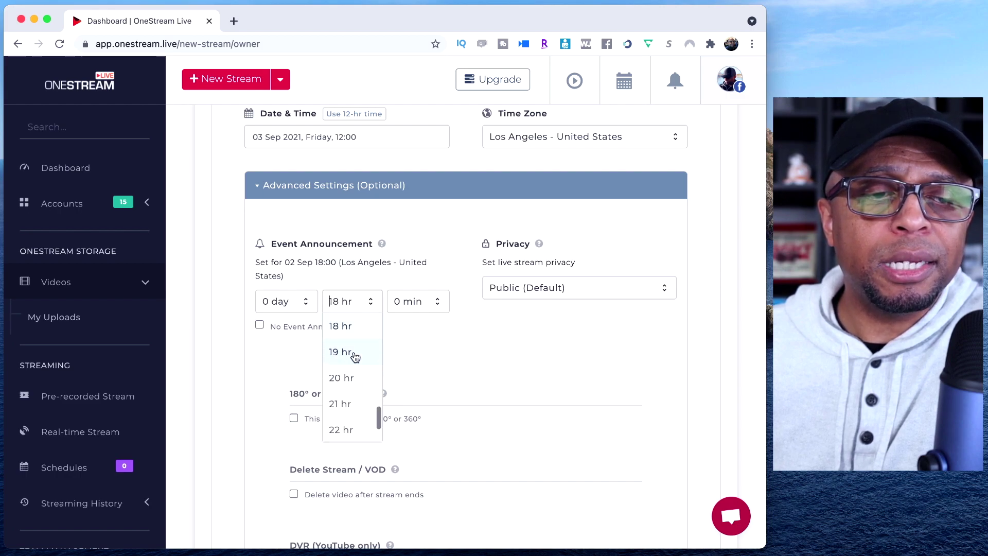
pyautogui.click(354, 357)
pyautogui.click(362, 301)
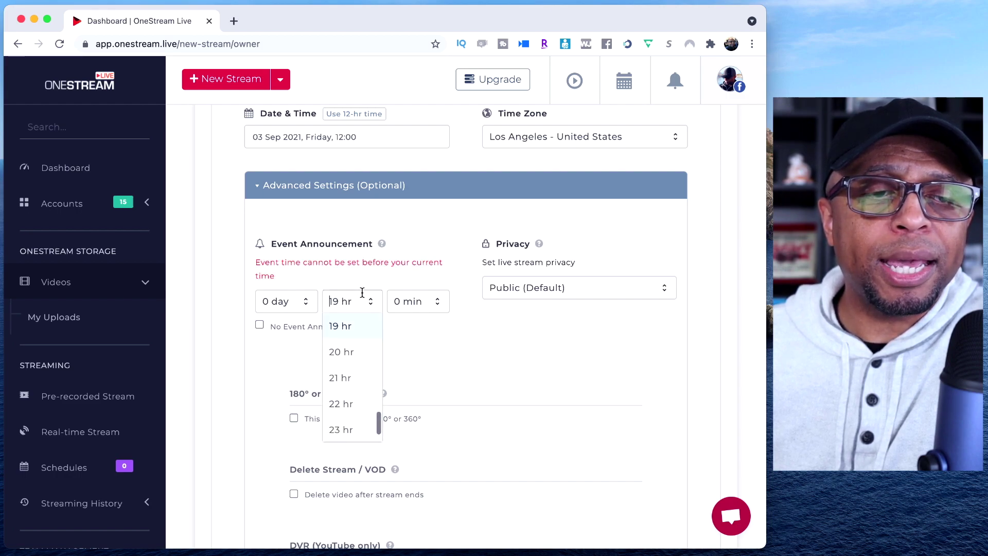
pyautogui.scroll(1, 351, 333)
pyautogui.click(350, 326)
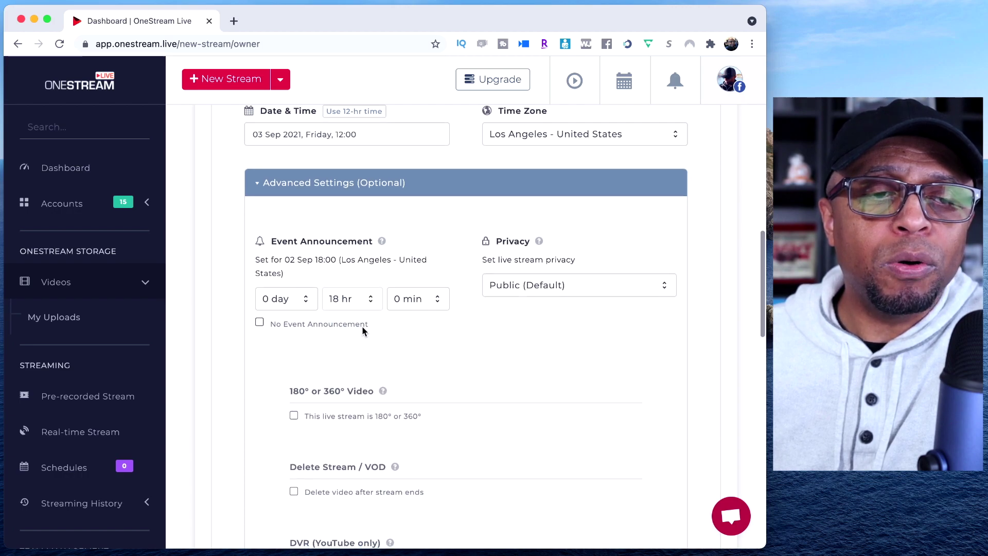
pyautogui.scroll(2, 365, 326)
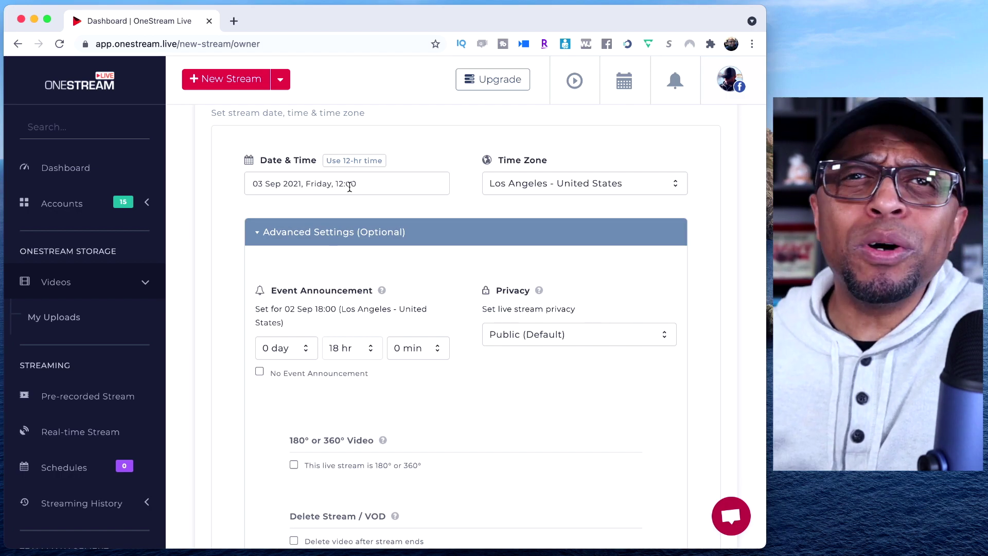
pyautogui.click(371, 349)
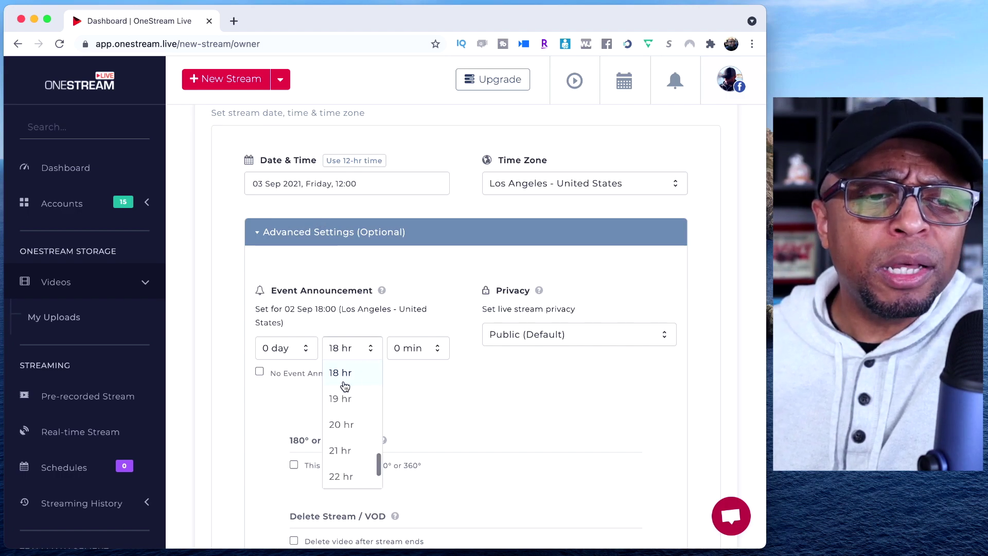
pyautogui.scroll(8, 342, 391)
pyautogui.click(344, 424)
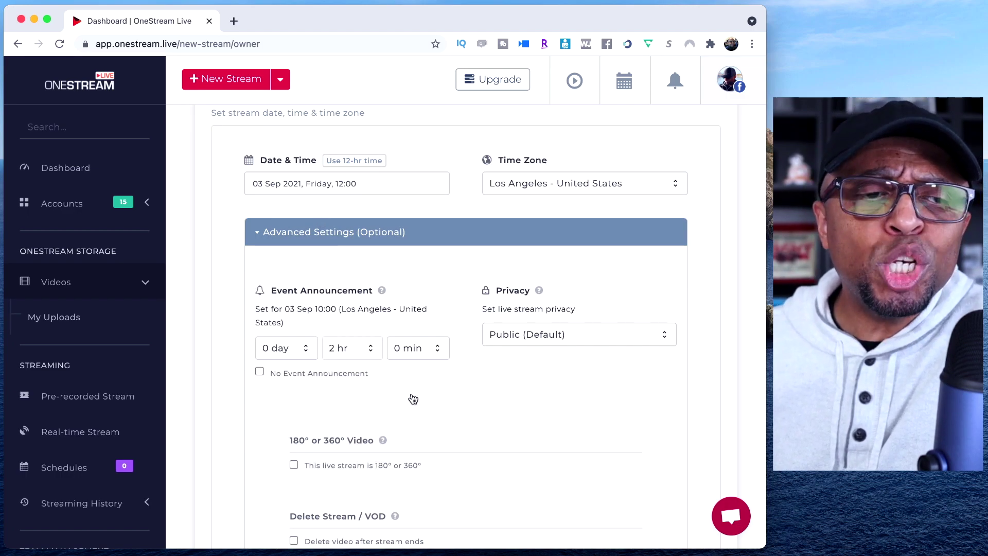
pyautogui.click(344, 350)
pyautogui.scroll(-3, 350, 407)
pyautogui.click(357, 384)
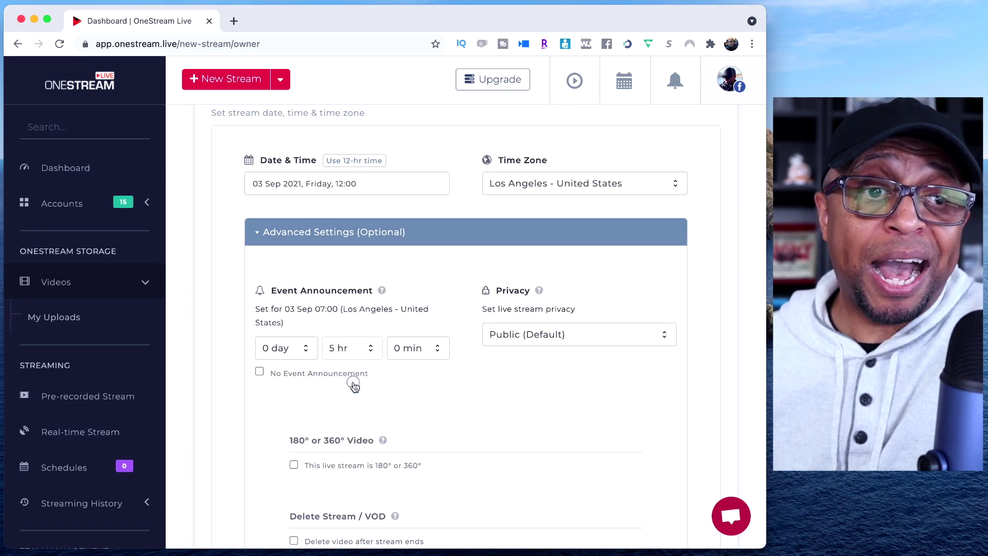
pyautogui.click(365, 350)
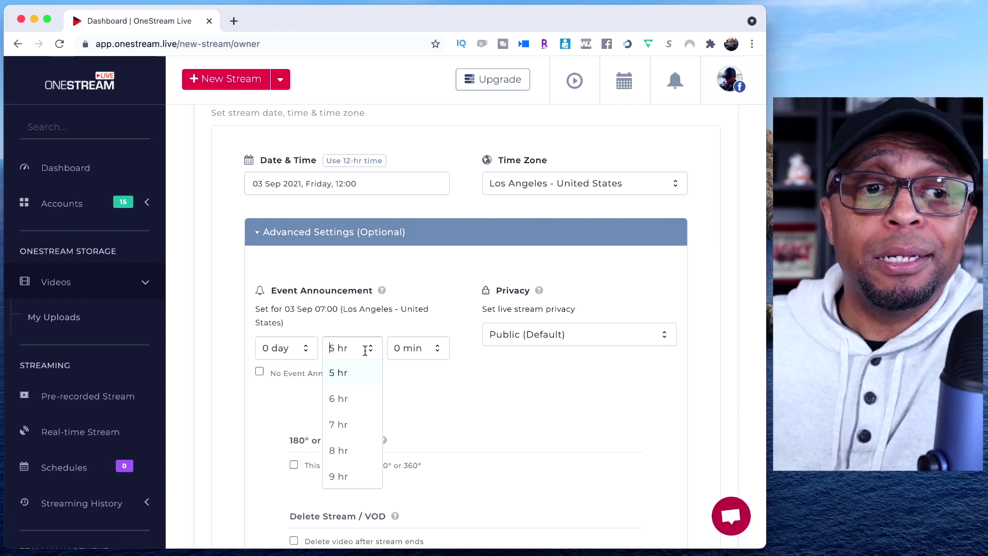
pyautogui.scroll(-3, 352, 444)
pyautogui.scroll(-3, 352, 446)
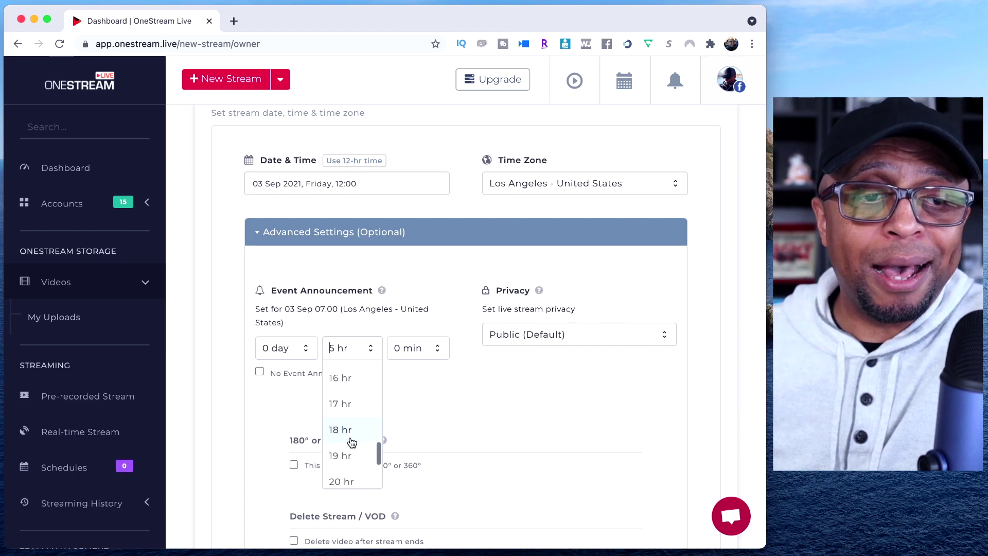
pyautogui.click(348, 473)
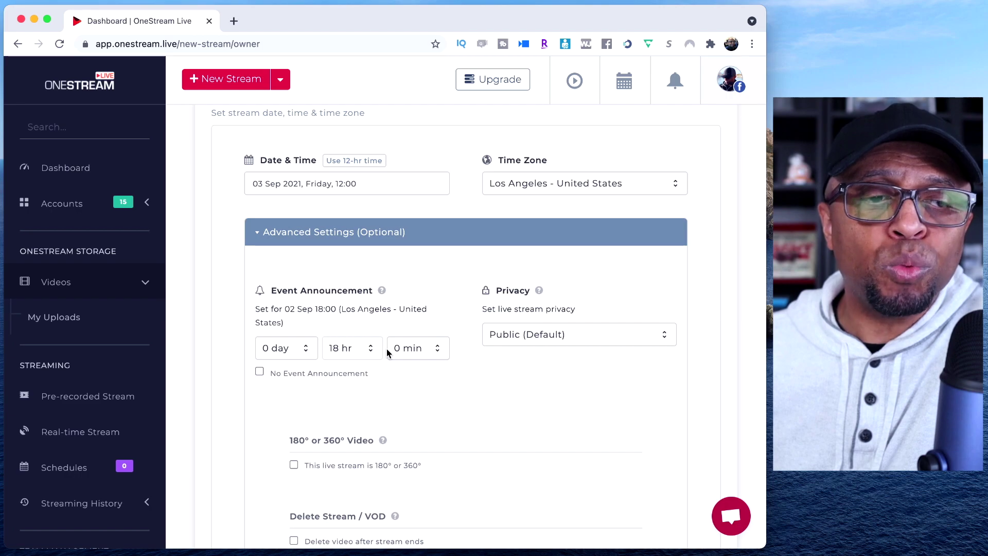
pyautogui.scroll(15, 253, 316)
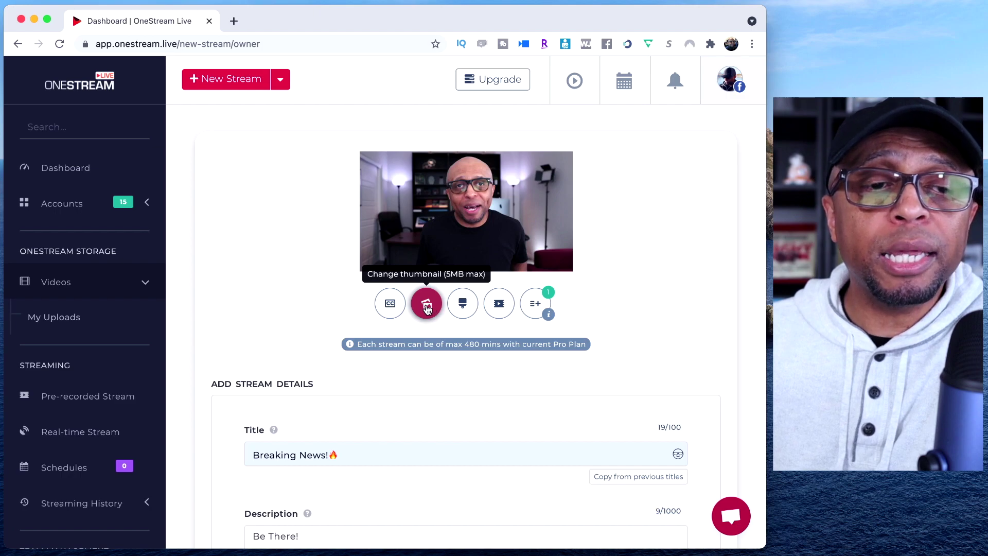
# Step: Upload Cloned asset (3).jpg from Downloads as the stream's custom thumbnail
pyautogui.click(427, 305)
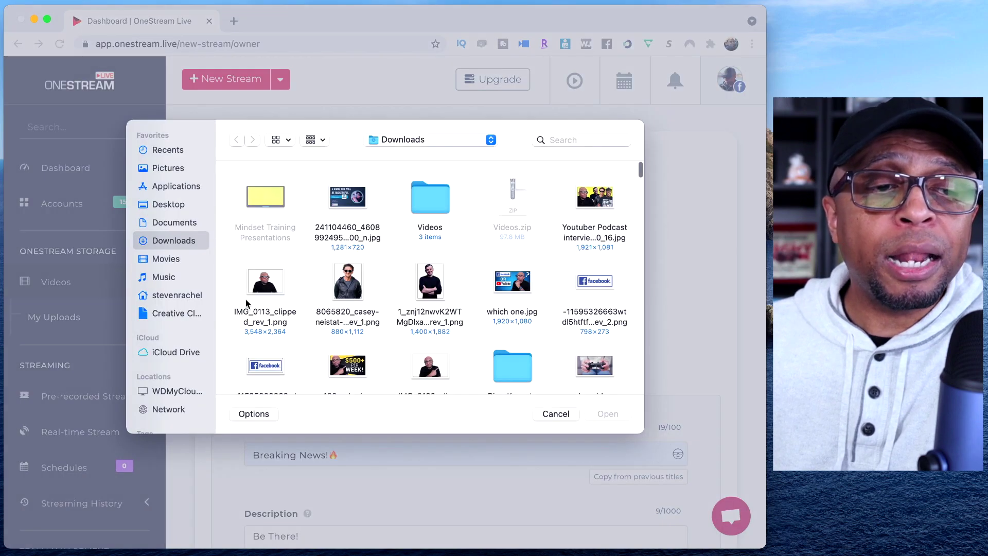
pyautogui.scroll(-3, 414, 319)
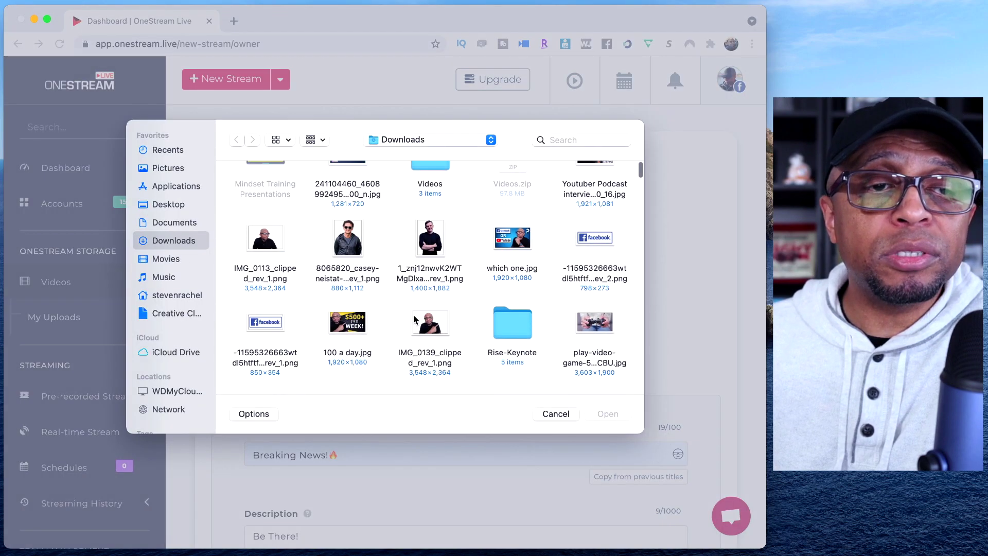
pyautogui.scroll(-1, 415, 319)
pyautogui.scroll(-5, 414, 318)
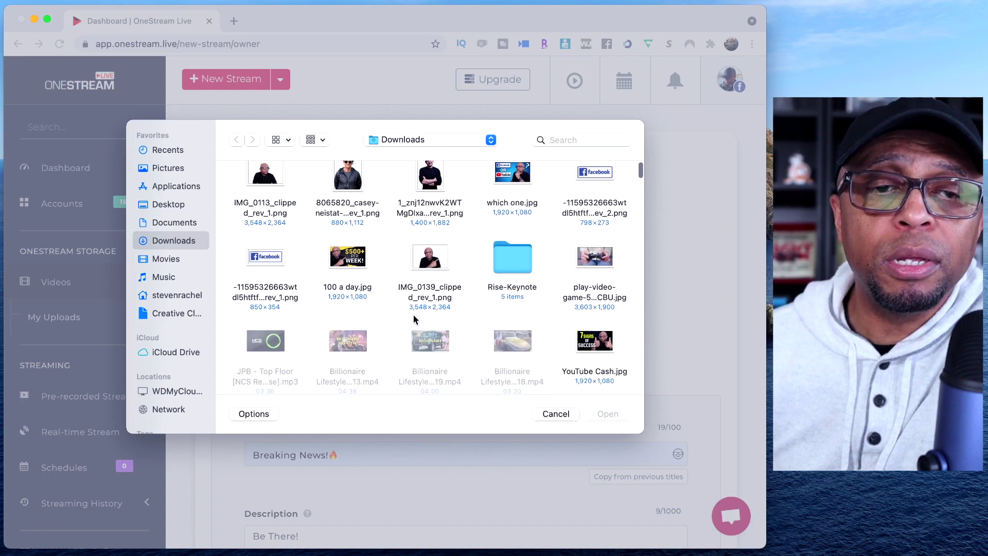
pyautogui.scroll(-1, 413, 318)
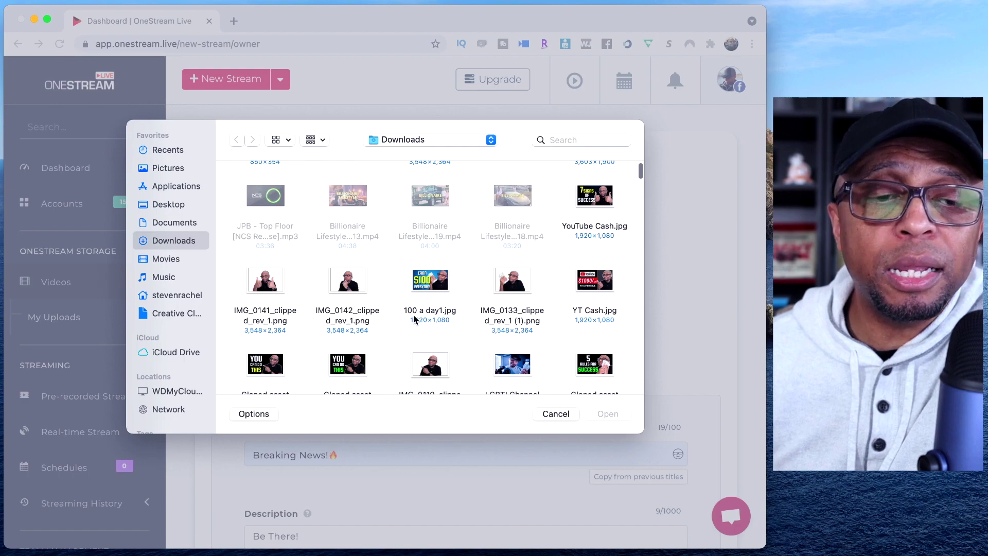
pyautogui.scroll(-1, 413, 318)
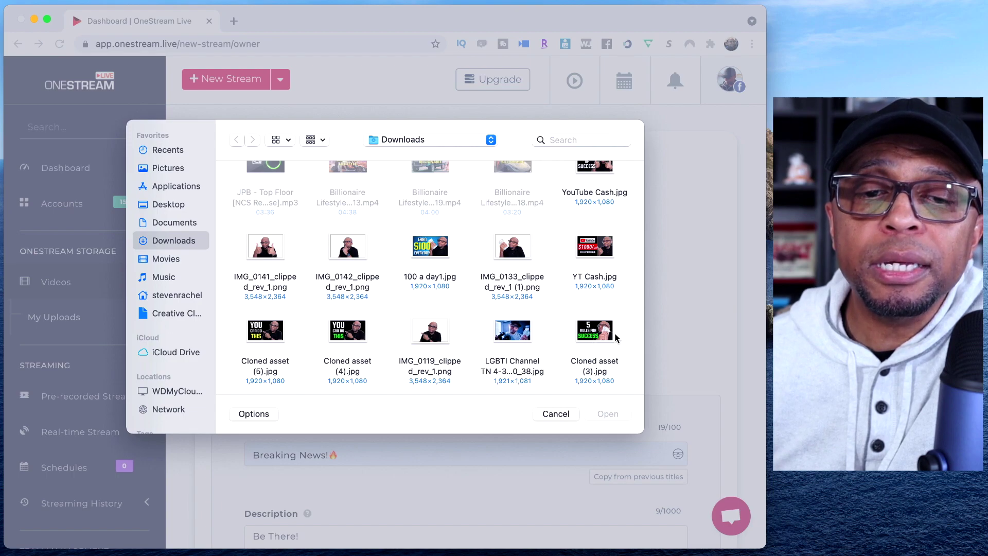
pyautogui.click(591, 332)
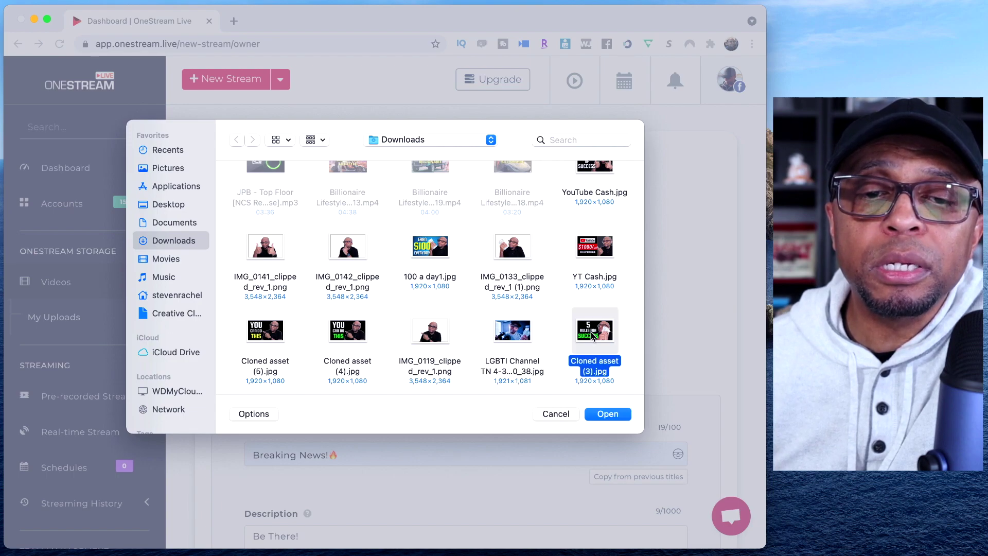
pyautogui.click(591, 415)
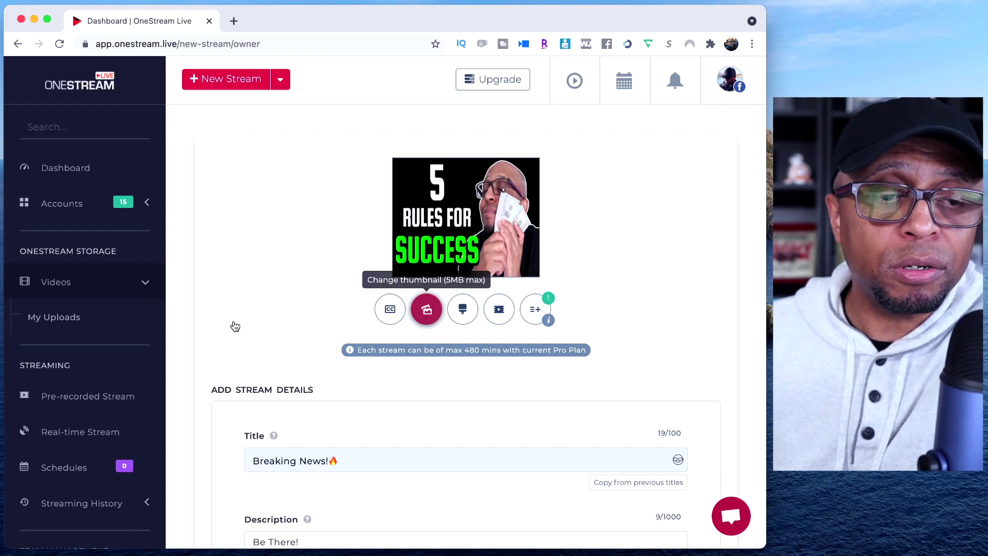
pyautogui.scroll(-3, 219, 332)
pyautogui.scroll(-4, 215, 328)
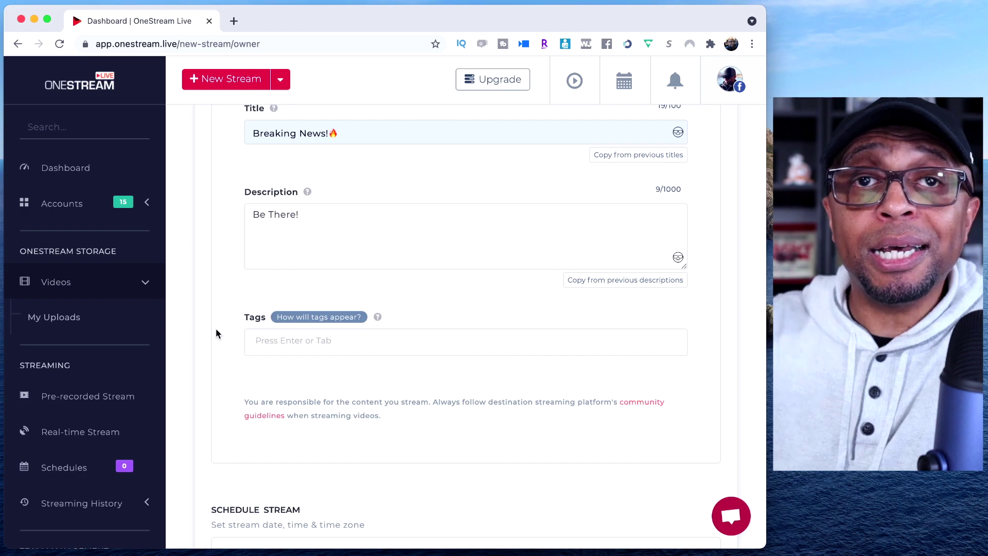
pyautogui.scroll(-8, 215, 330)
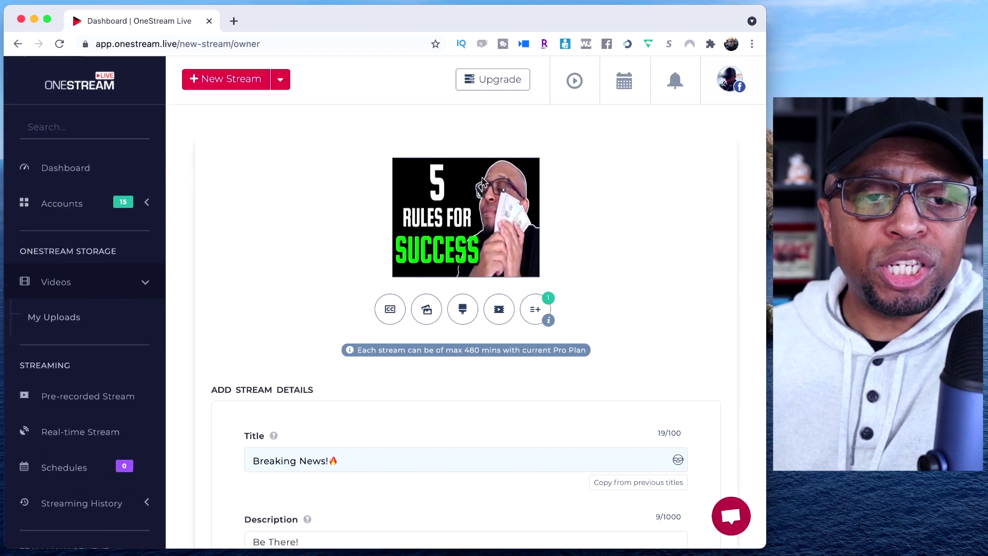
pyautogui.scroll(-7, 503, 245)
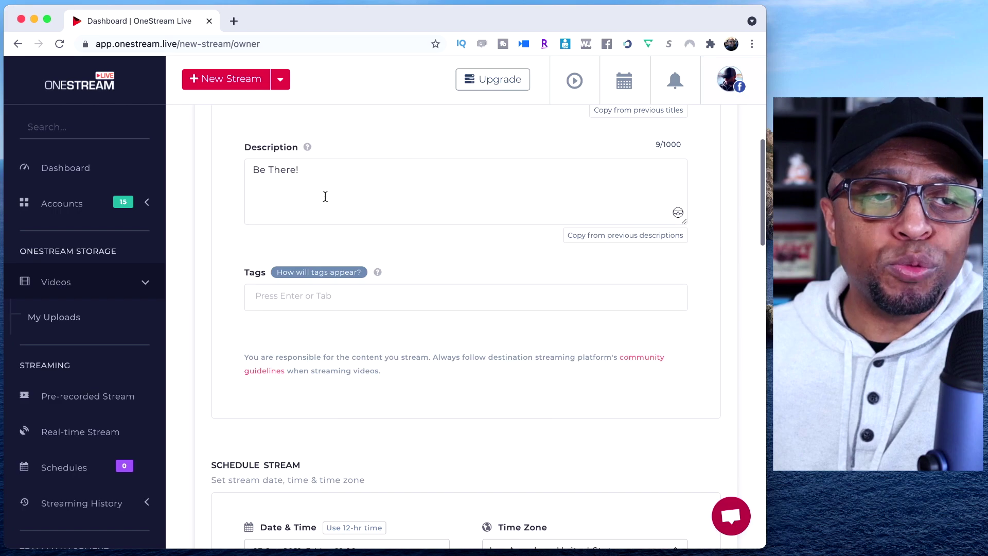
pyautogui.scroll(-3, 326, 195)
pyautogui.scroll(-3, 325, 195)
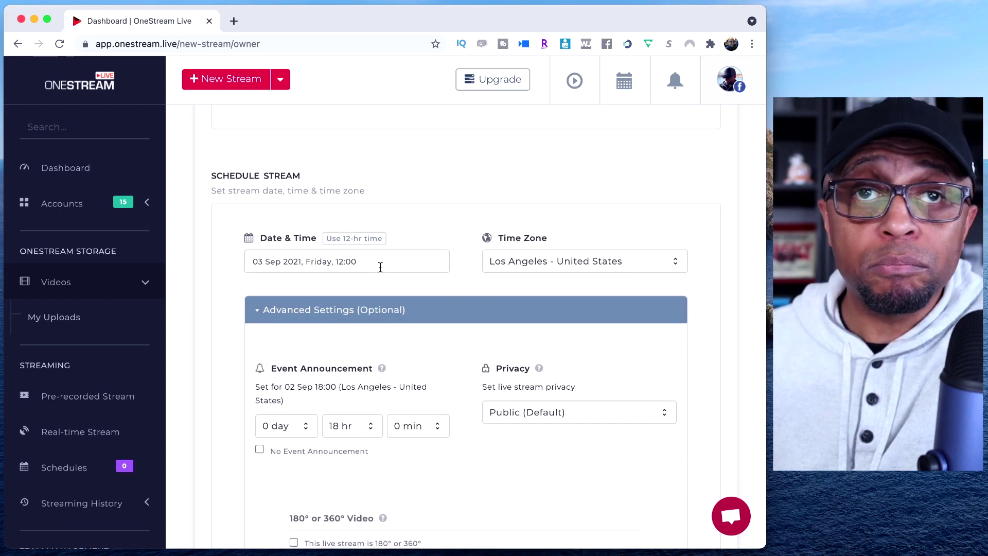
pyautogui.scroll(-1, 381, 267)
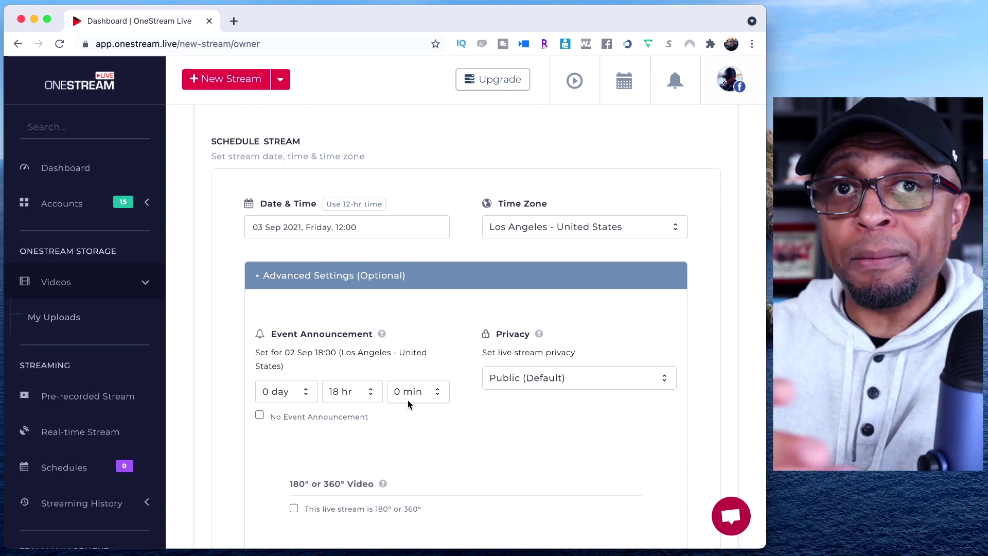
pyautogui.scroll(-5, 408, 400)
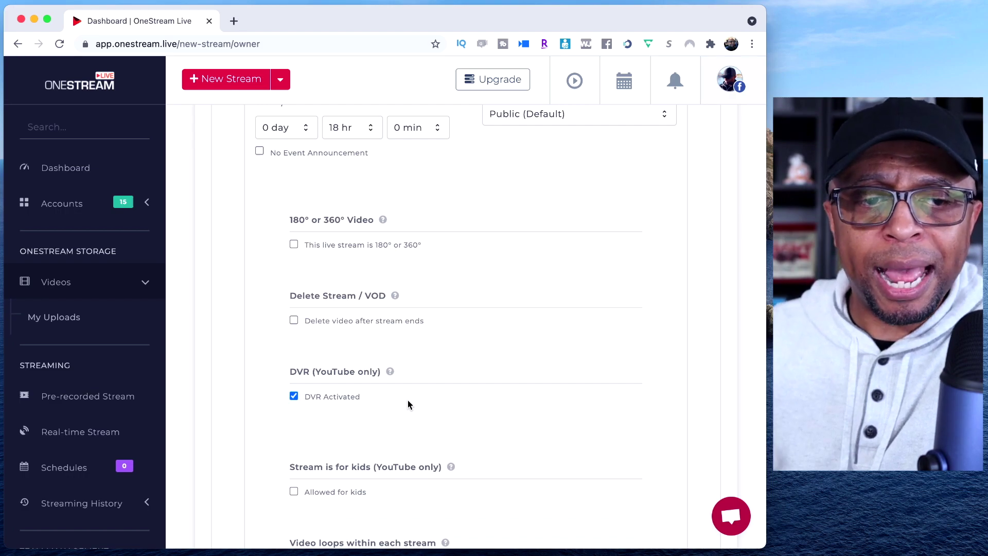
pyautogui.scroll(-1, 408, 400)
pyautogui.scroll(-6, 408, 400)
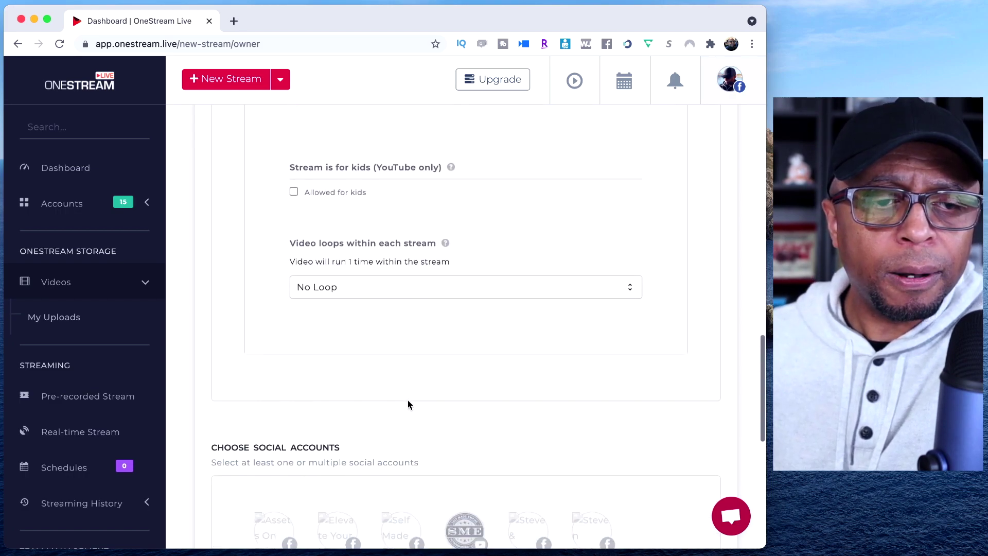
pyautogui.scroll(-5, 407, 404)
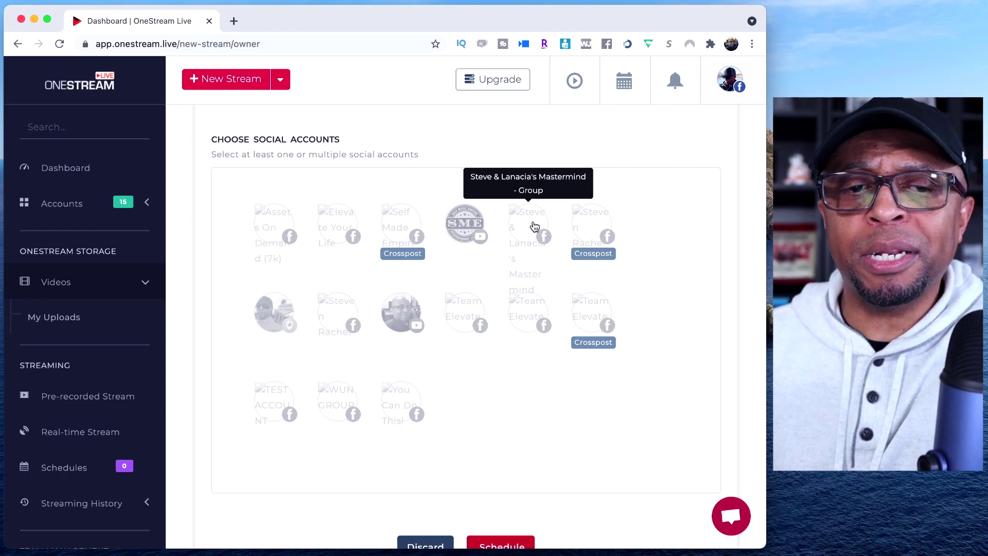
# Step: Tick the Facebook page, the mastermind group and the personal profile as destinations
pyautogui.click(590, 223)
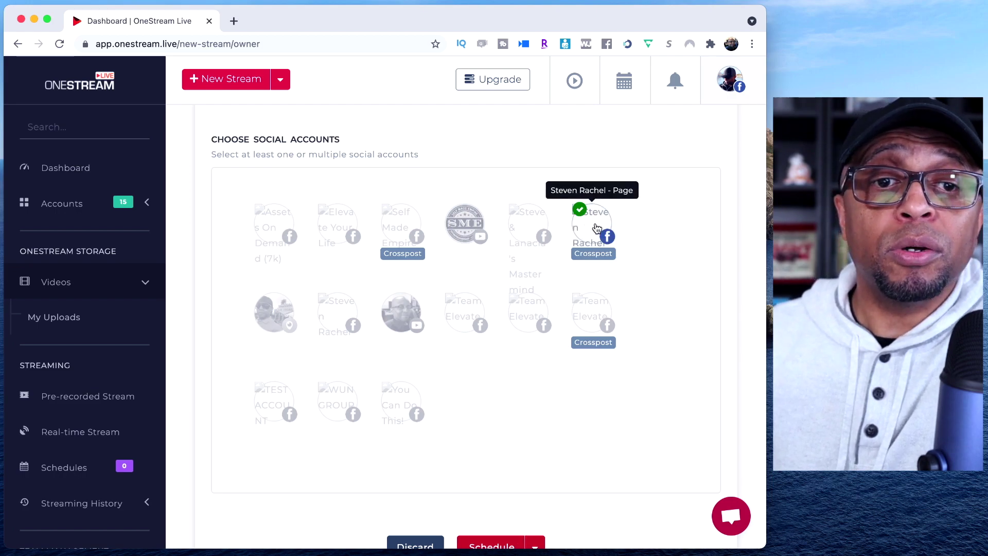
pyautogui.click(525, 227)
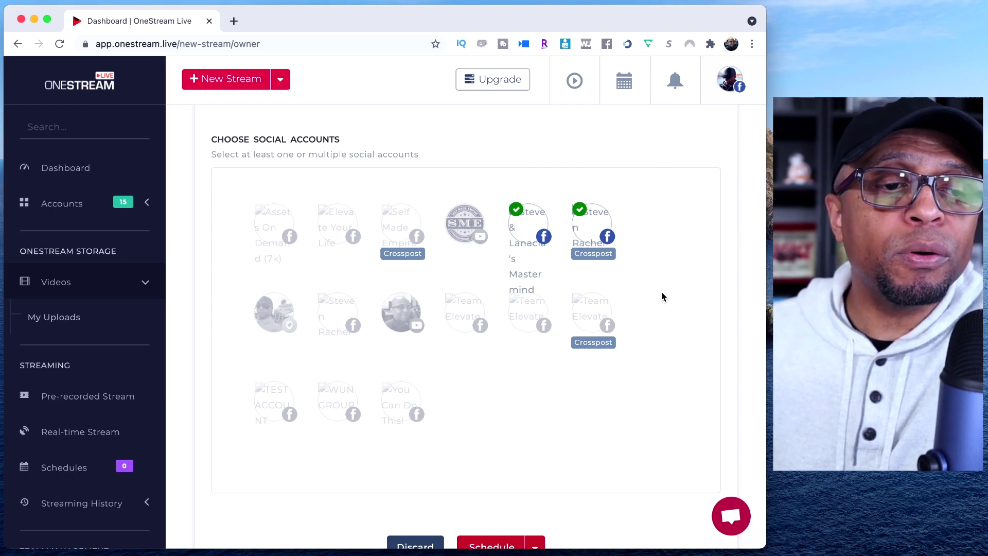
pyautogui.click(338, 316)
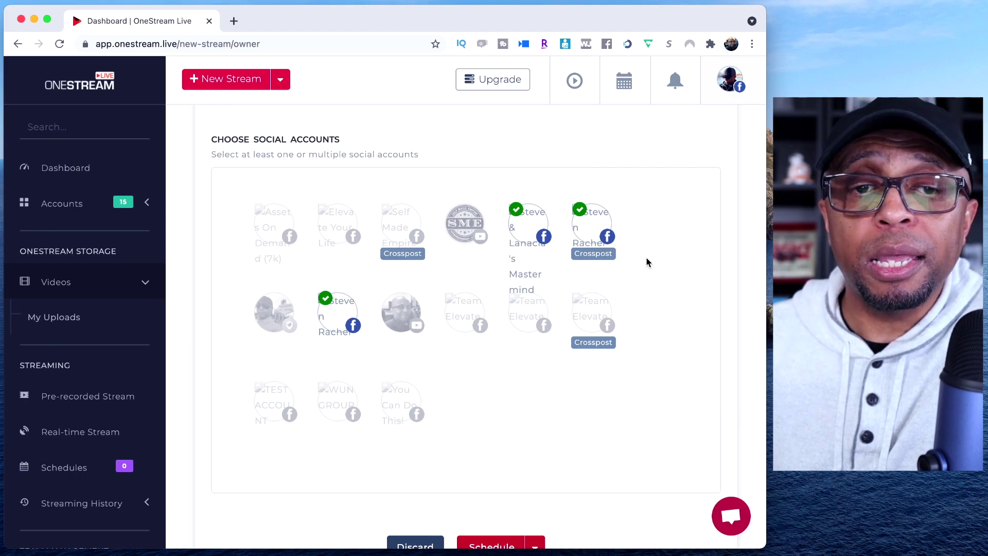
pyautogui.scroll(-1, 646, 258)
pyautogui.scroll(15, 646, 257)
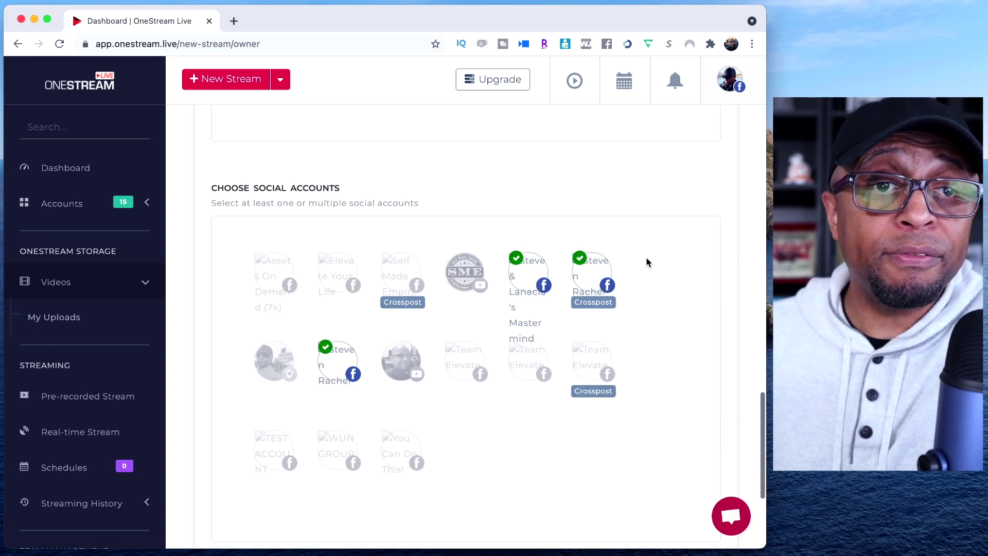
pyautogui.scroll(-15, 646, 258)
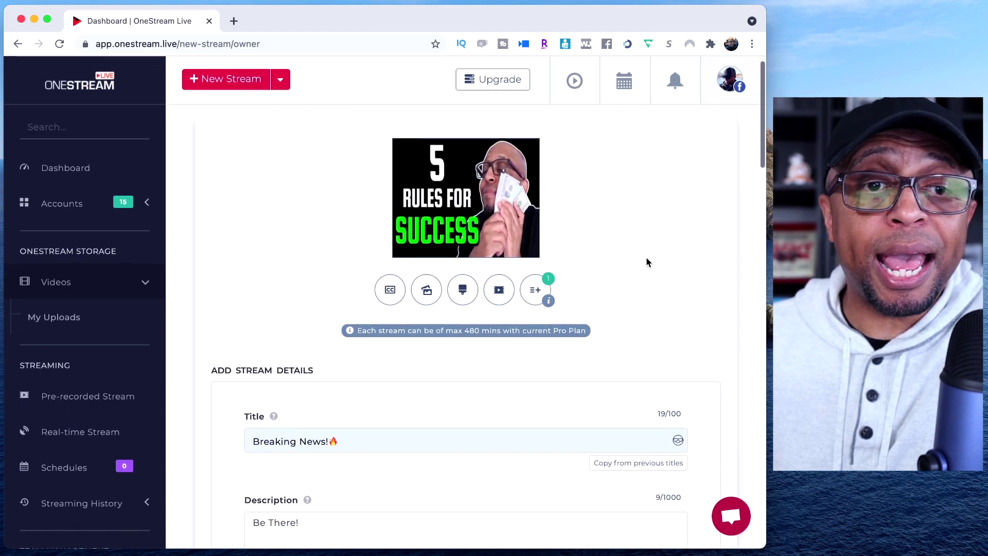
pyautogui.scroll(-1, 646, 262)
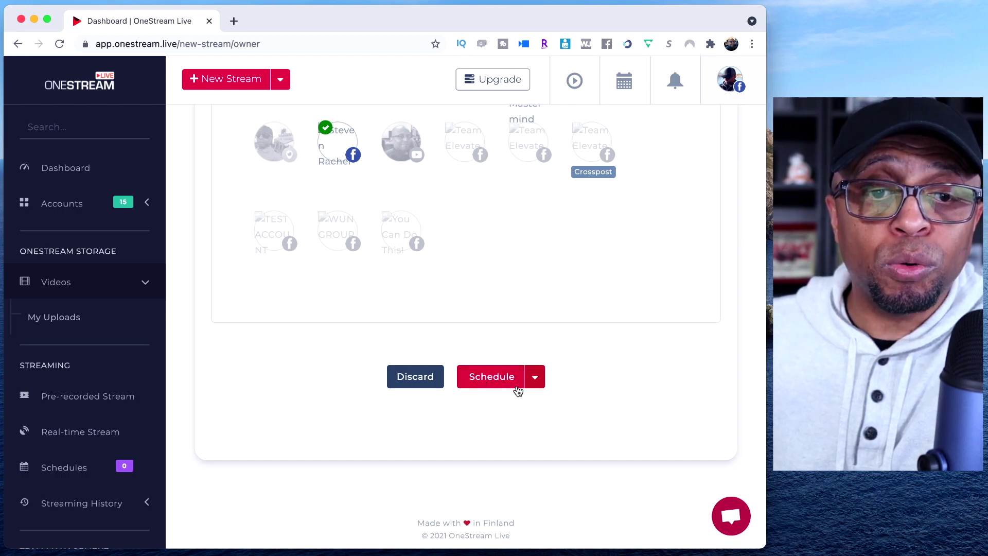
pyautogui.click(494, 378)
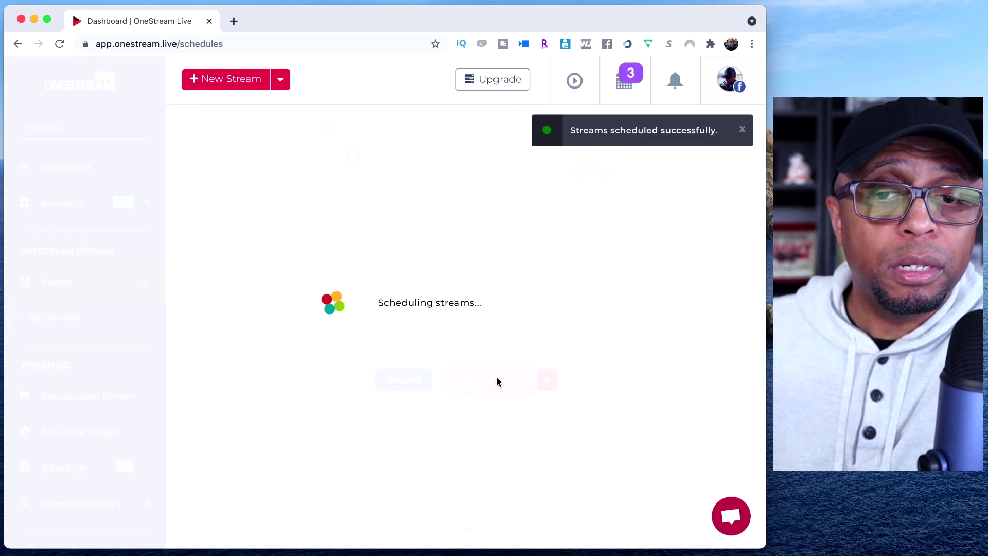
# Step: Scroll the Schedules page listing the three queued Breaking News!🔥 streams
pyautogui.scroll(-3, 496, 380)
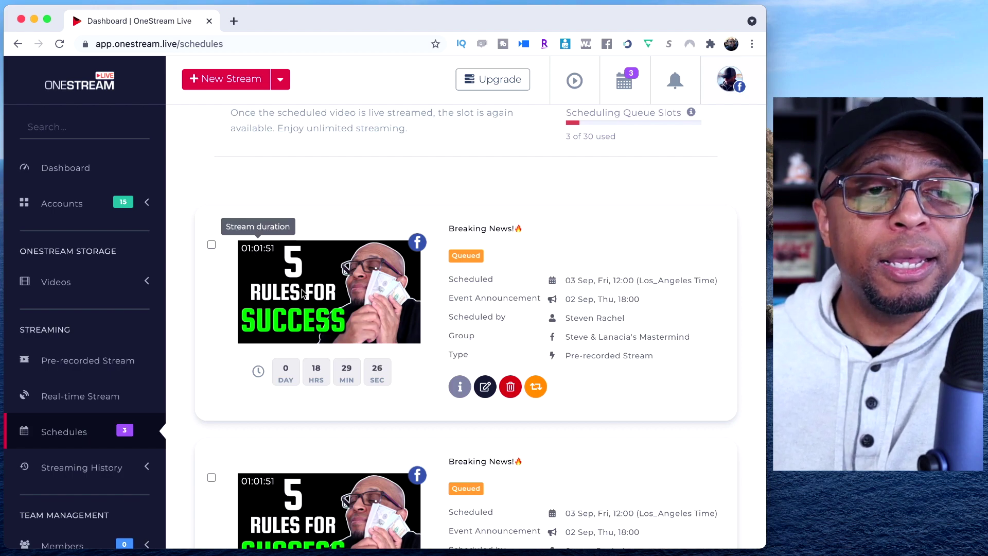
pyautogui.scroll(-1, 343, 305)
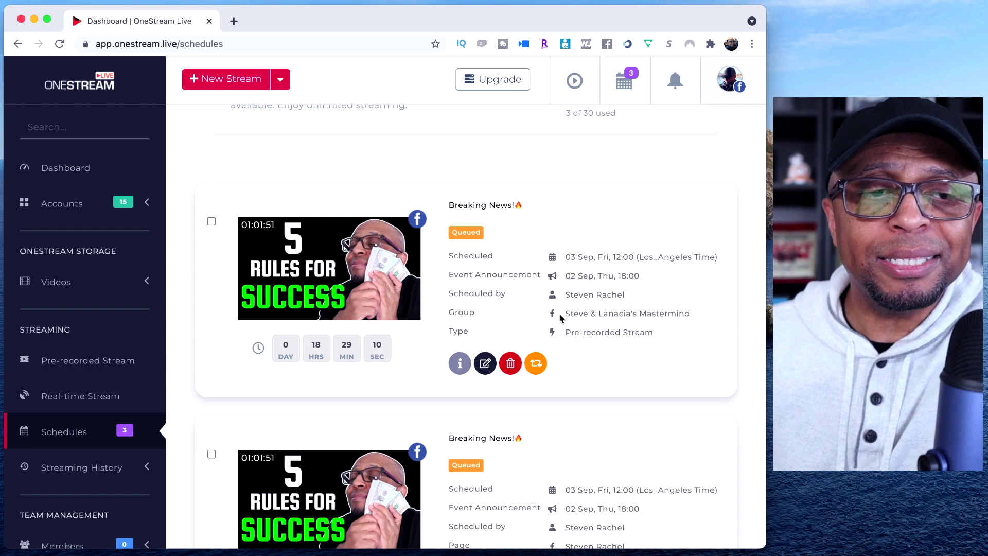
pyautogui.scroll(-1, 559, 315)
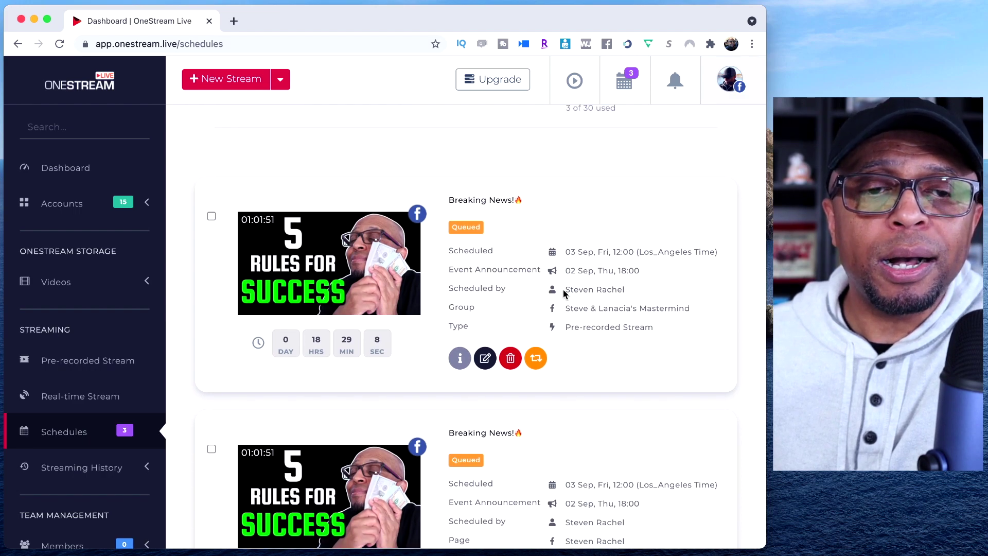
pyautogui.scroll(-3, 564, 293)
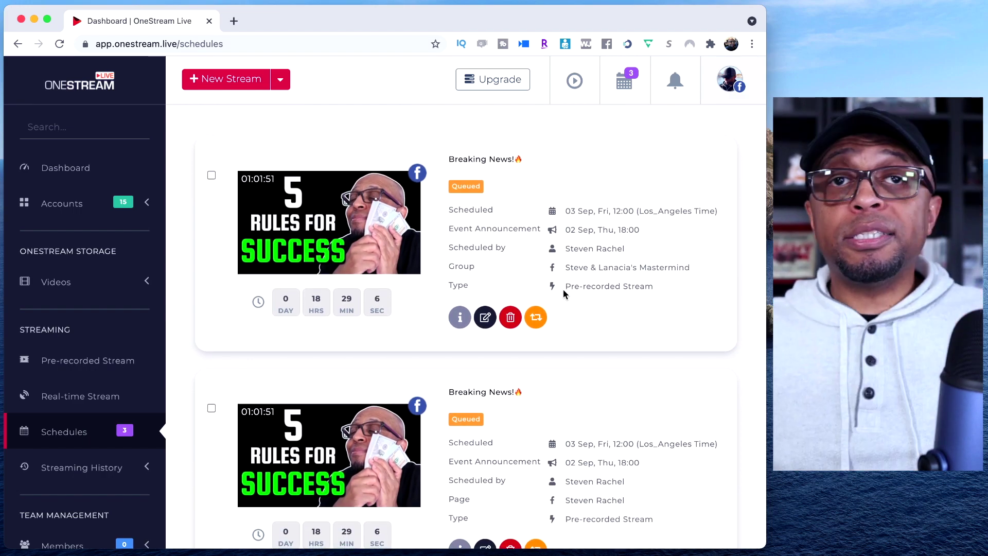
pyautogui.scroll(-5, 564, 294)
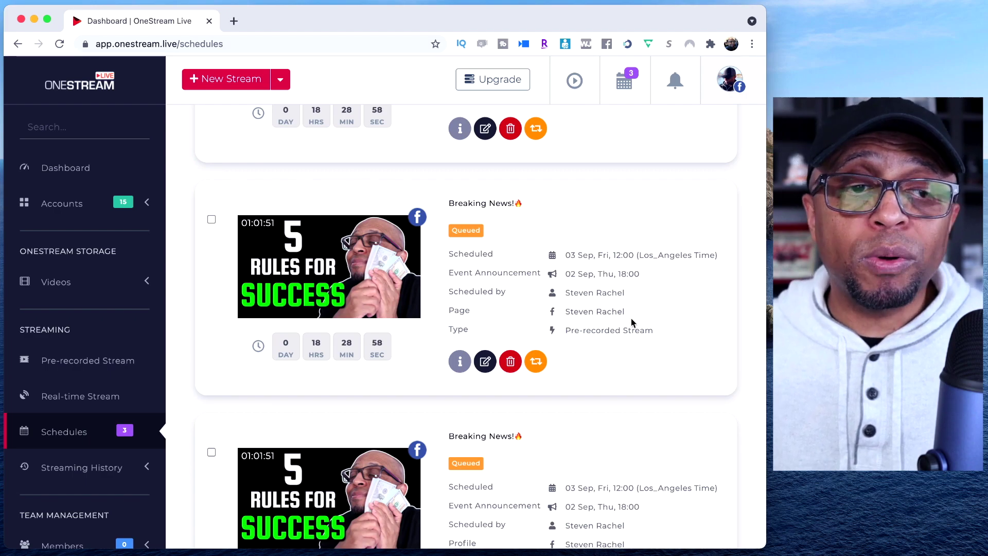
pyautogui.scroll(-4, 631, 318)
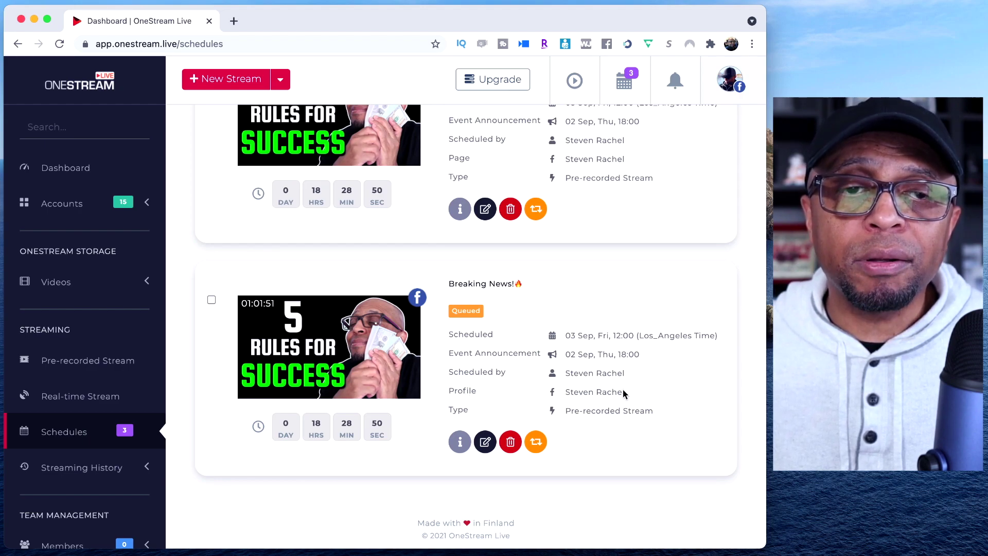
pyautogui.scroll(6, 514, 195)
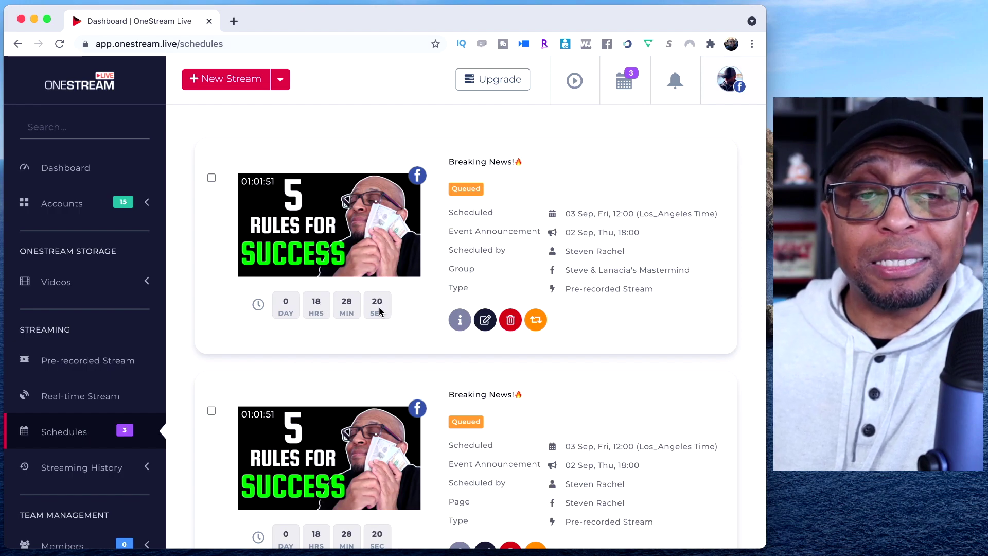
pyautogui.scroll(-7, 364, 294)
pyautogui.scroll(10, 363, 295)
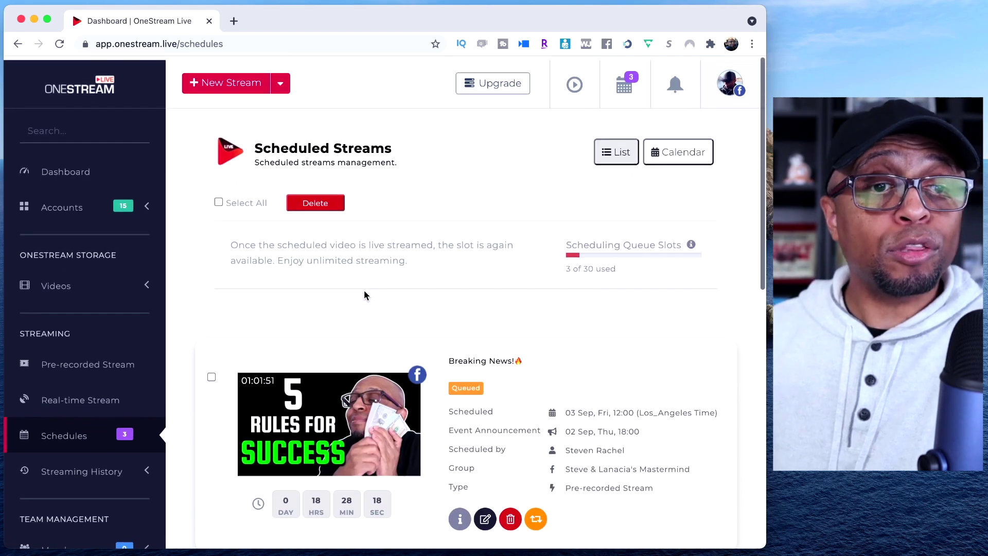
pyautogui.scroll(-5, 363, 295)
pyautogui.scroll(-3, 364, 294)
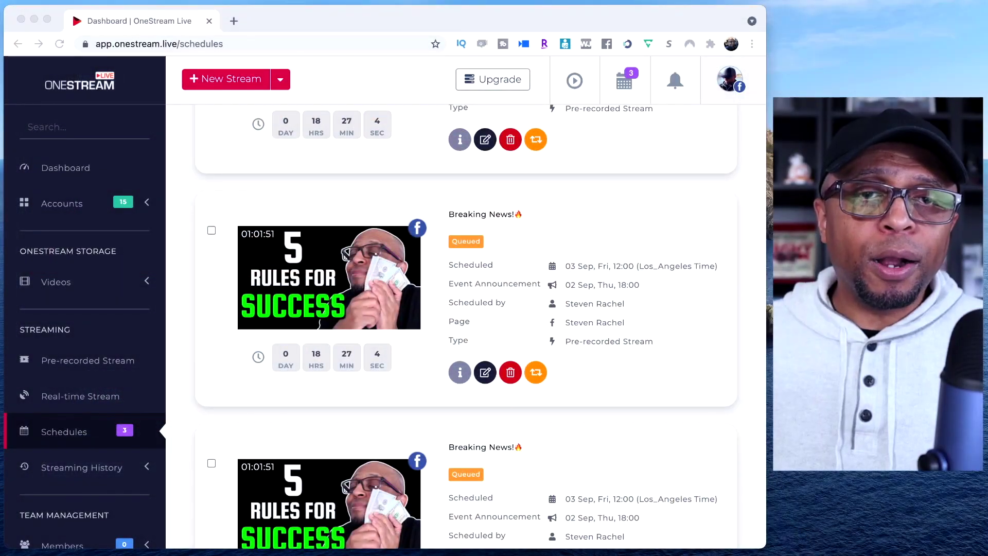
pyautogui.scroll(-3, 466, 309)
pyautogui.scroll(10, 465, 309)
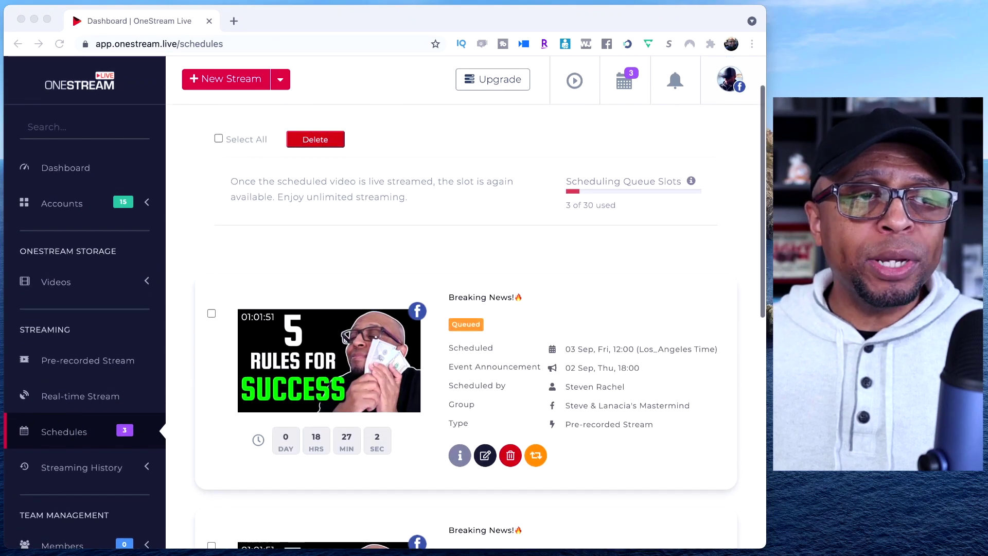
pyautogui.scroll(-2, 466, 309)
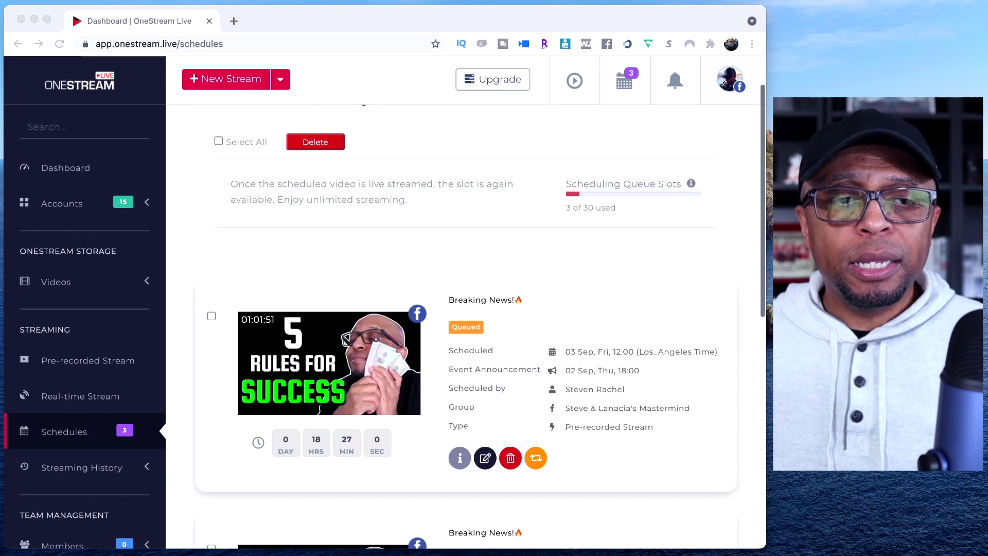
pyautogui.scroll(-8, 466, 309)
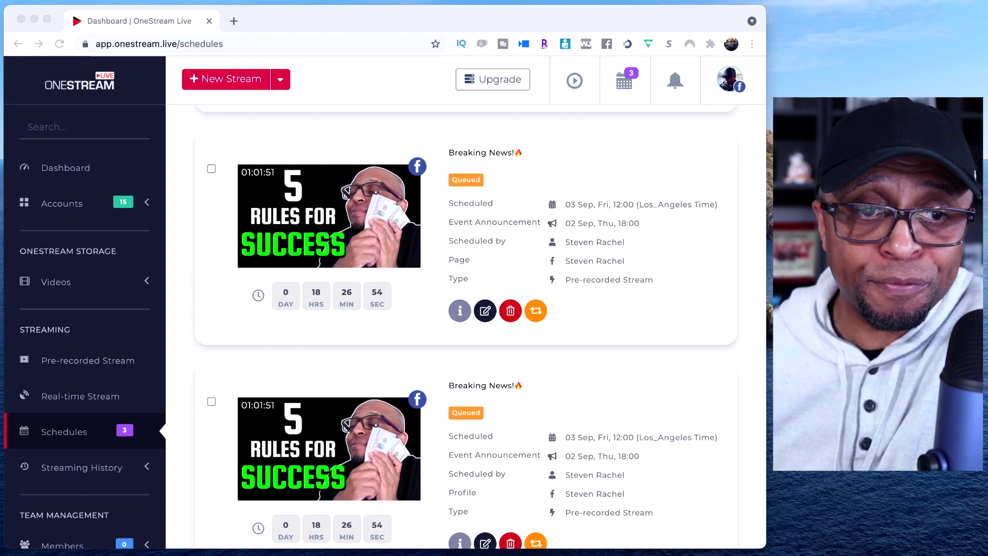
pyautogui.scroll(-3, 465, 308)
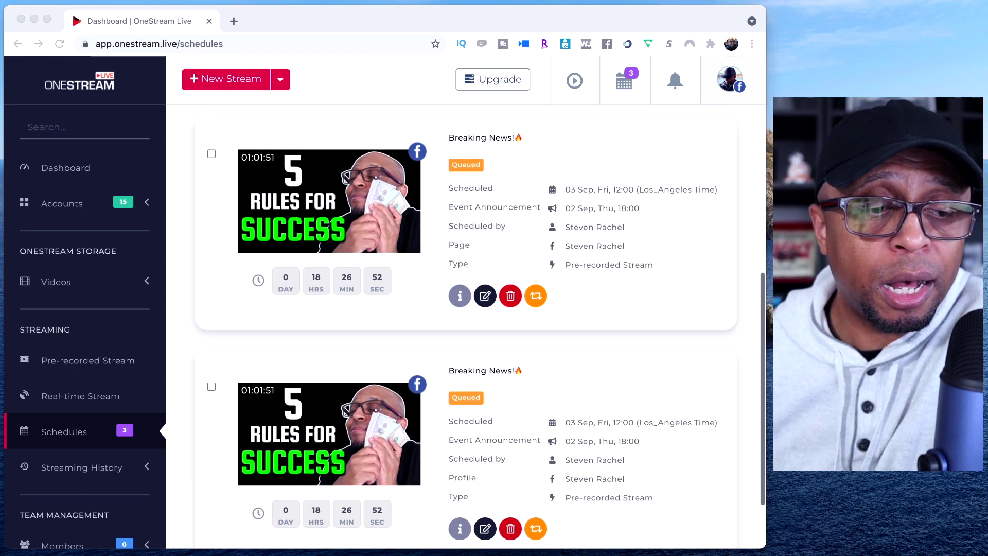
pyautogui.scroll(2, 466, 309)
pyautogui.scroll(10, 466, 328)
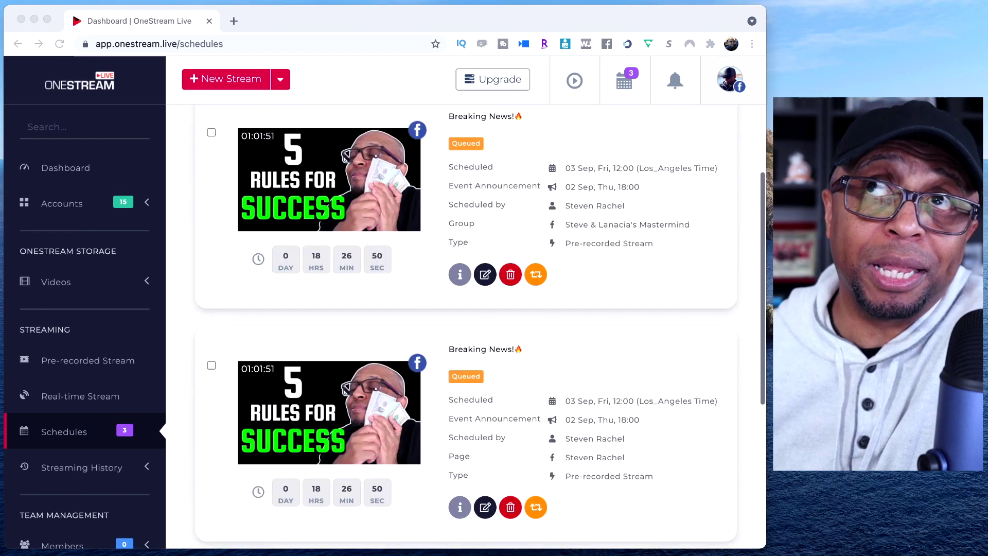
pyautogui.scroll(-8, 465, 327)
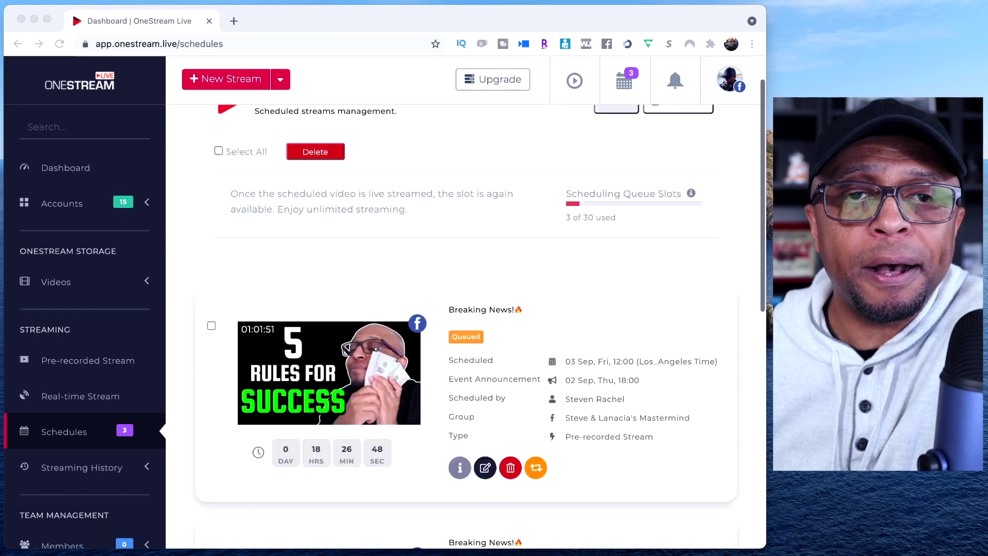